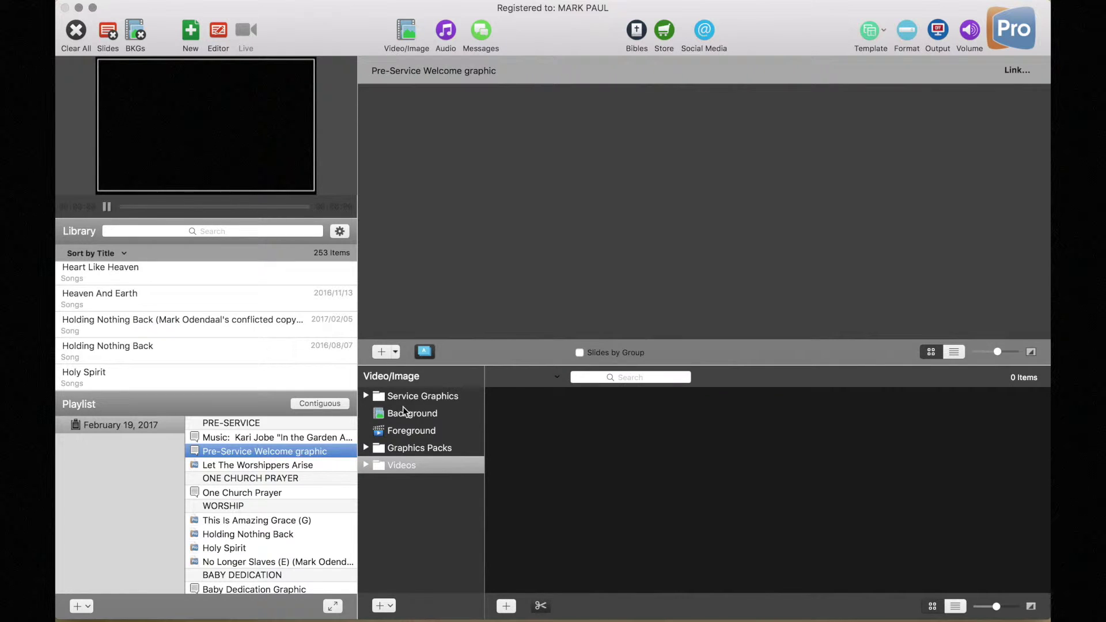
Link the welcome 6 image from the Welcome / Goodbye service graphics to the Pre-Service Welcome graphic playlist item.
left_click(368, 397)
left_click(366, 397)
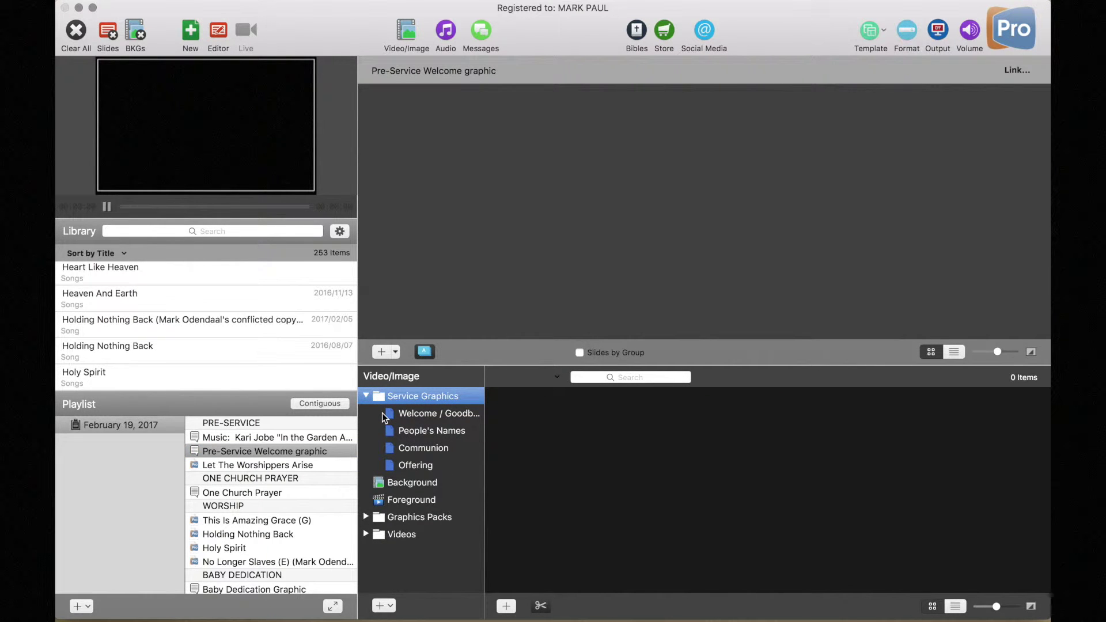
left_click(403, 414)
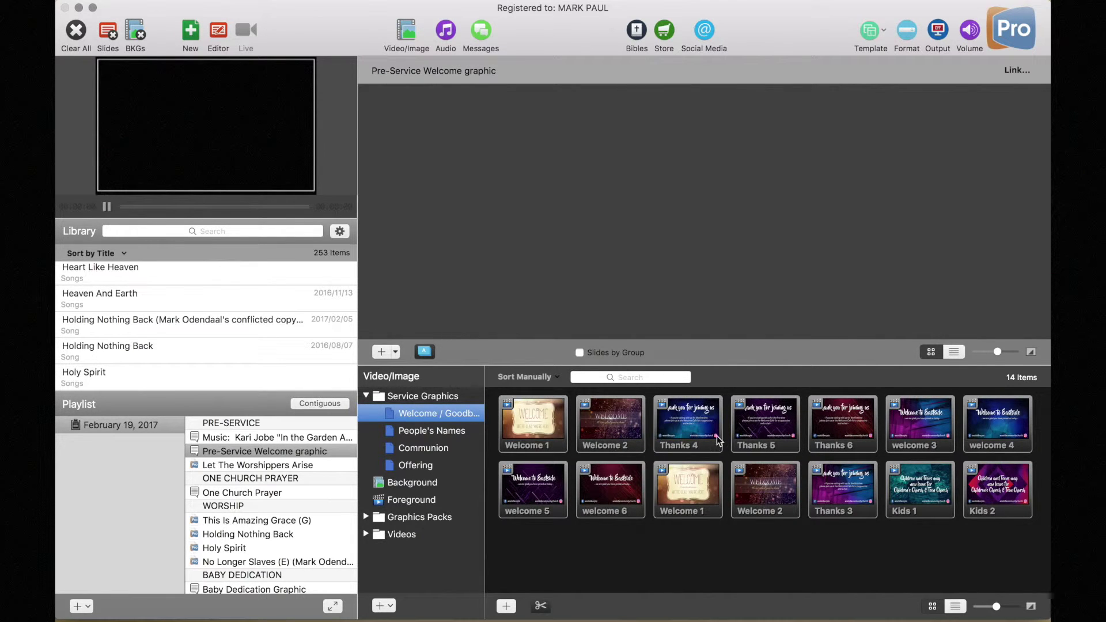
left_click(229, 452)
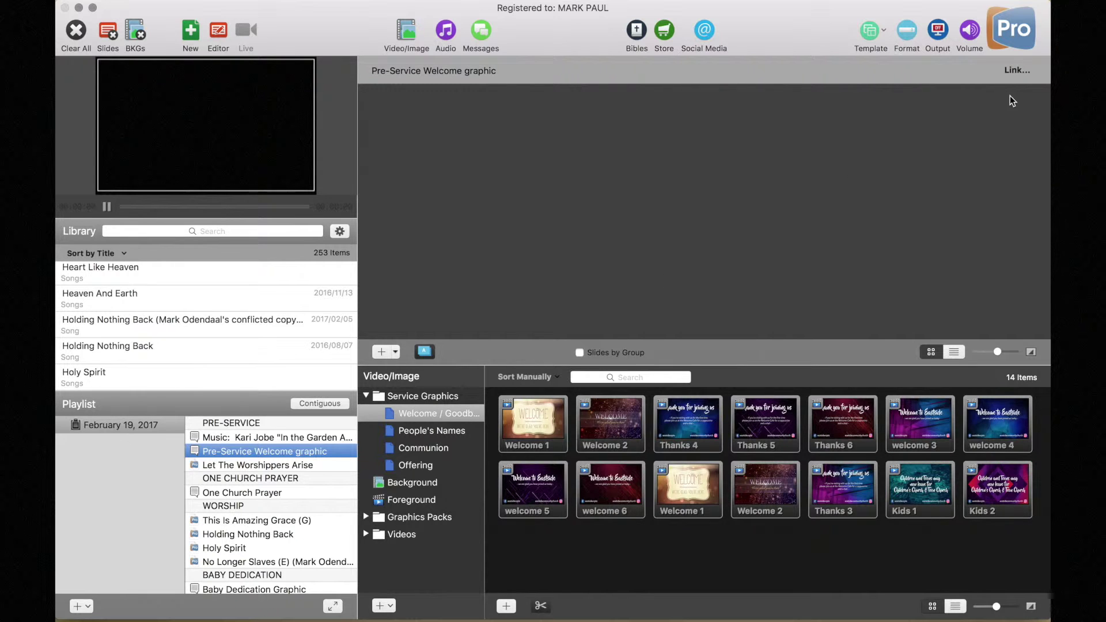
left_click(1015, 71)
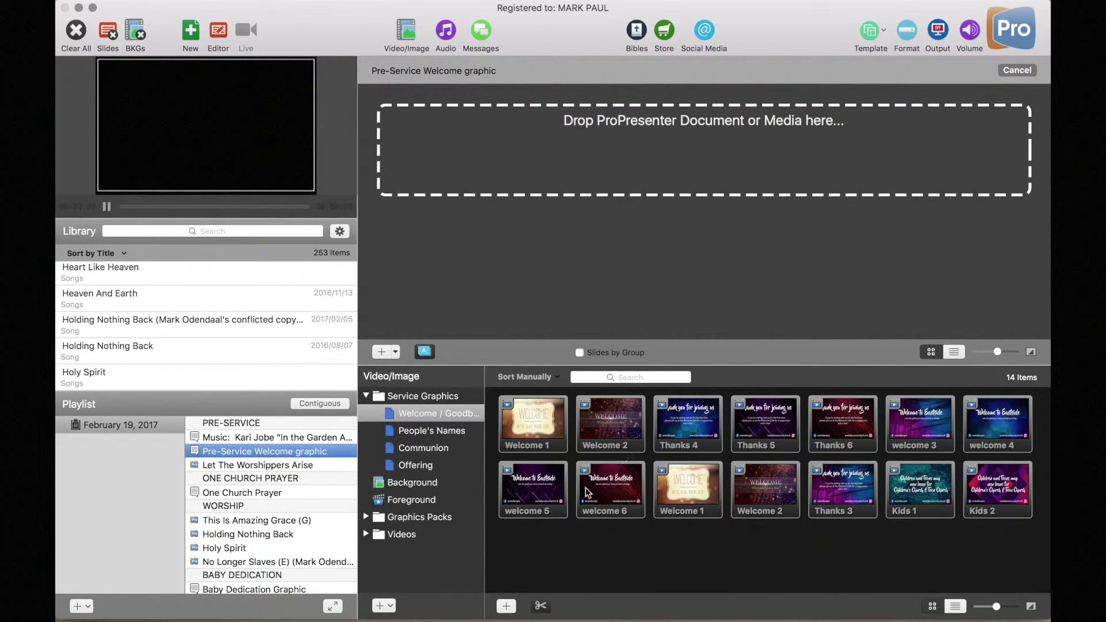
left_click(609, 490)
left_click_drag(616, 482, 695, 162)
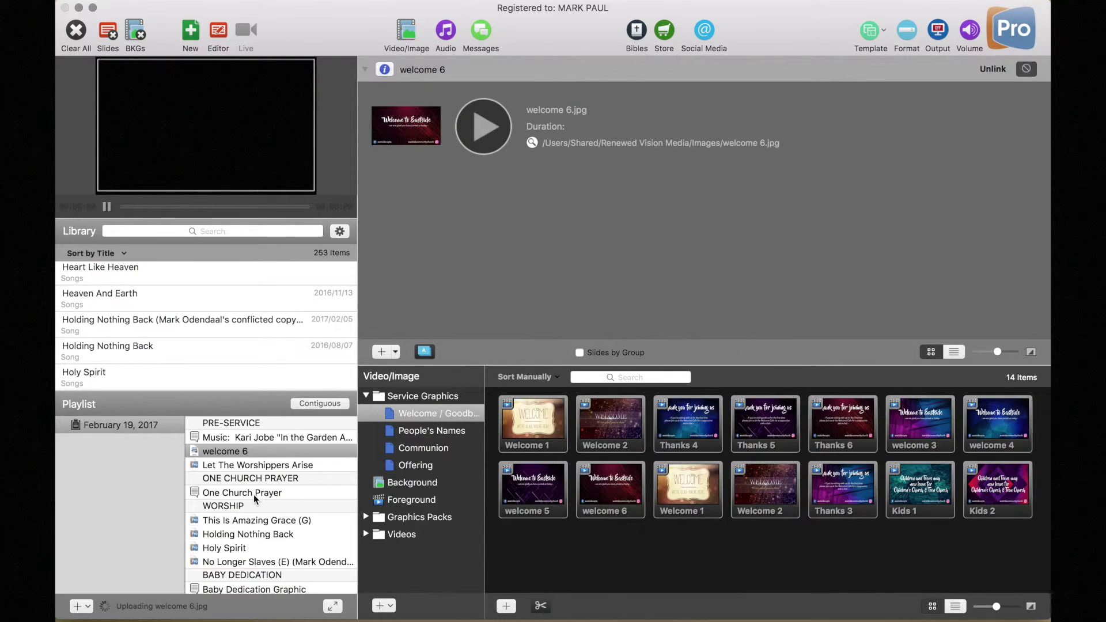
Select the One Church Prayer playlist item, then switch to Mail and open the One Church One Kingdom prayer request email.
left_click(235, 493)
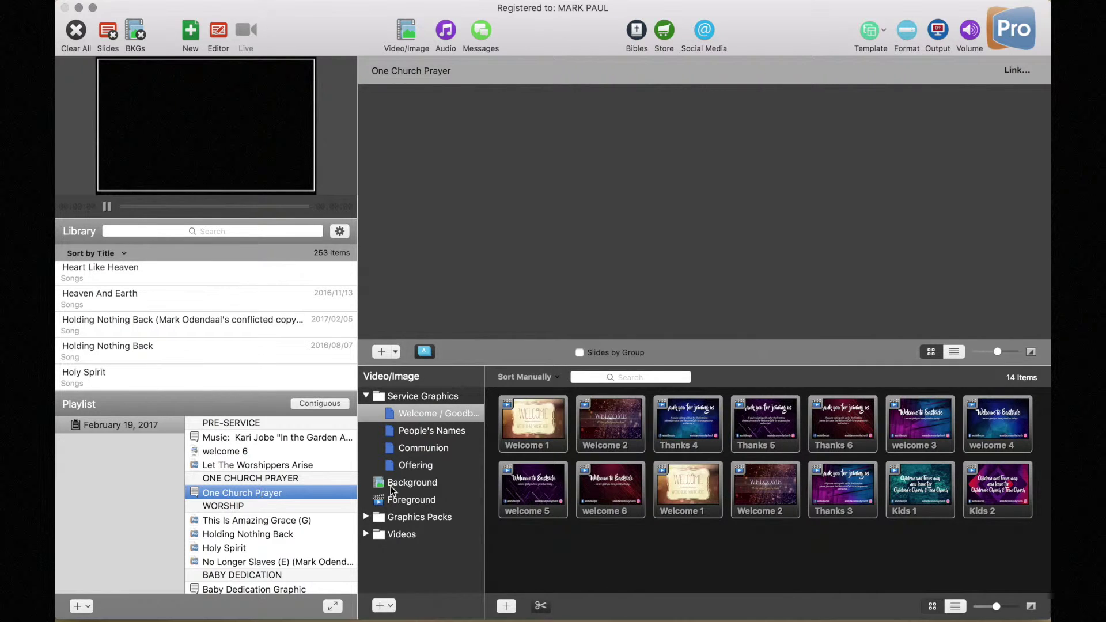
mouse_move(463, 620)
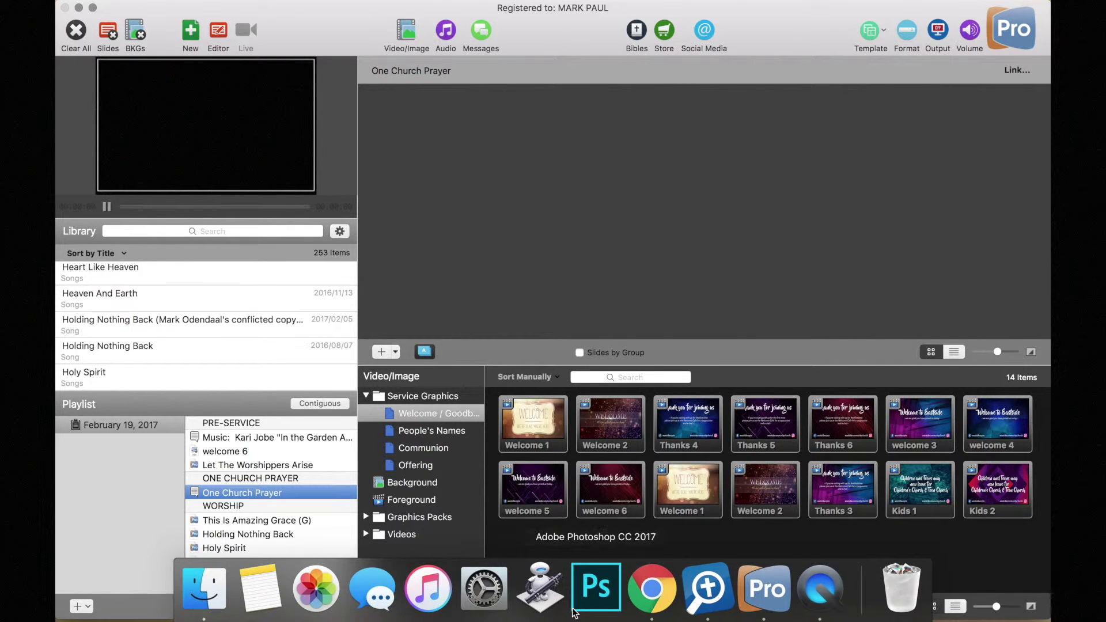
mouse_move(1015, 1)
left_click(982, 8)
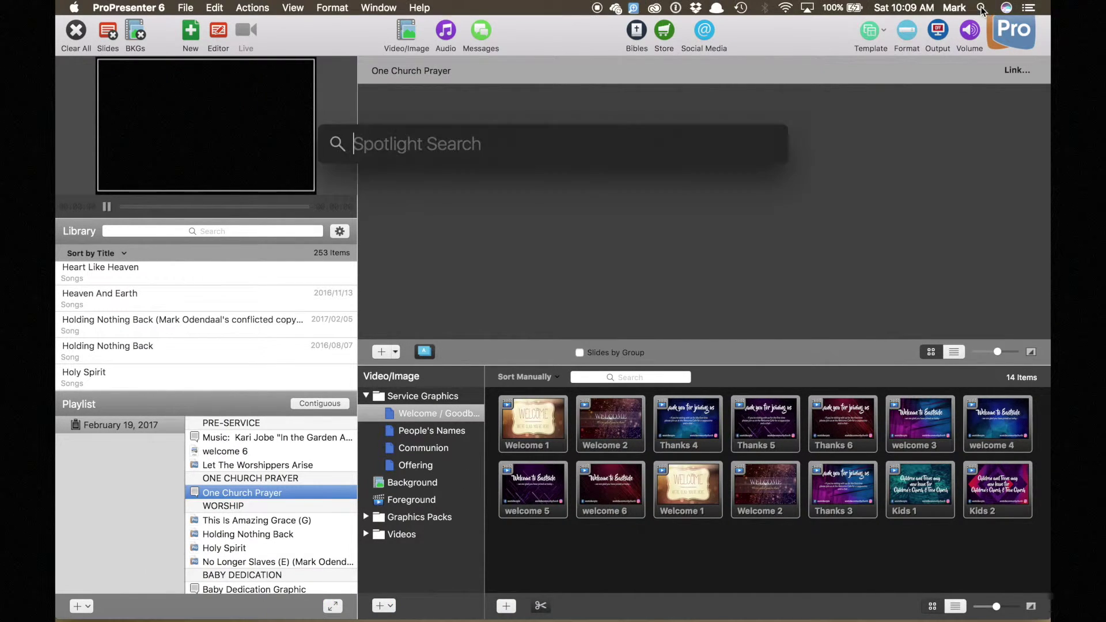
type("mail")
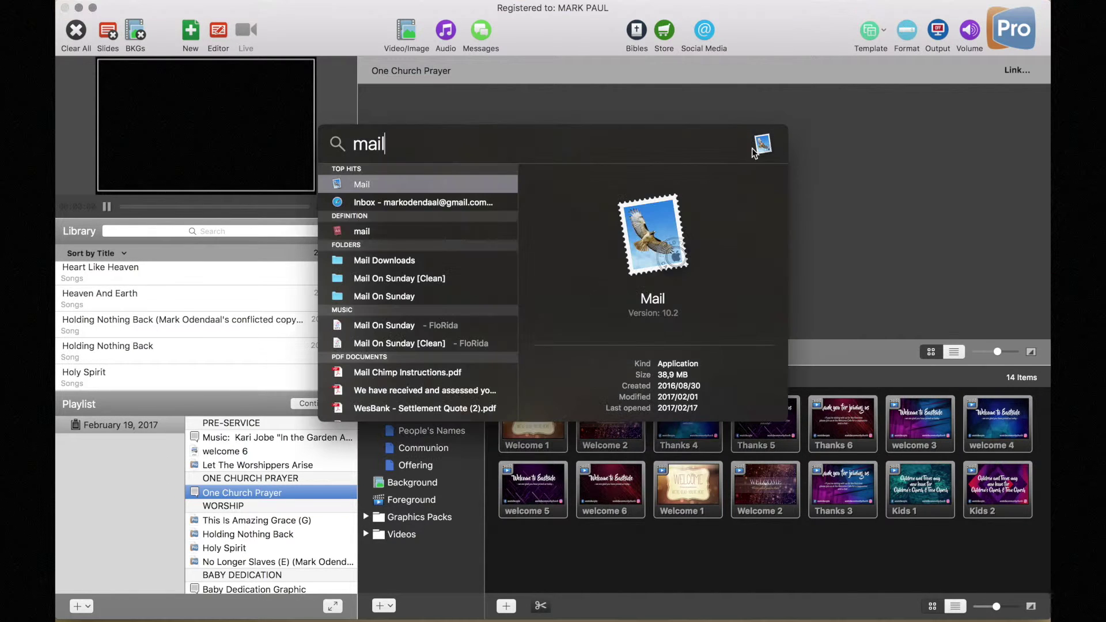
key("Return")
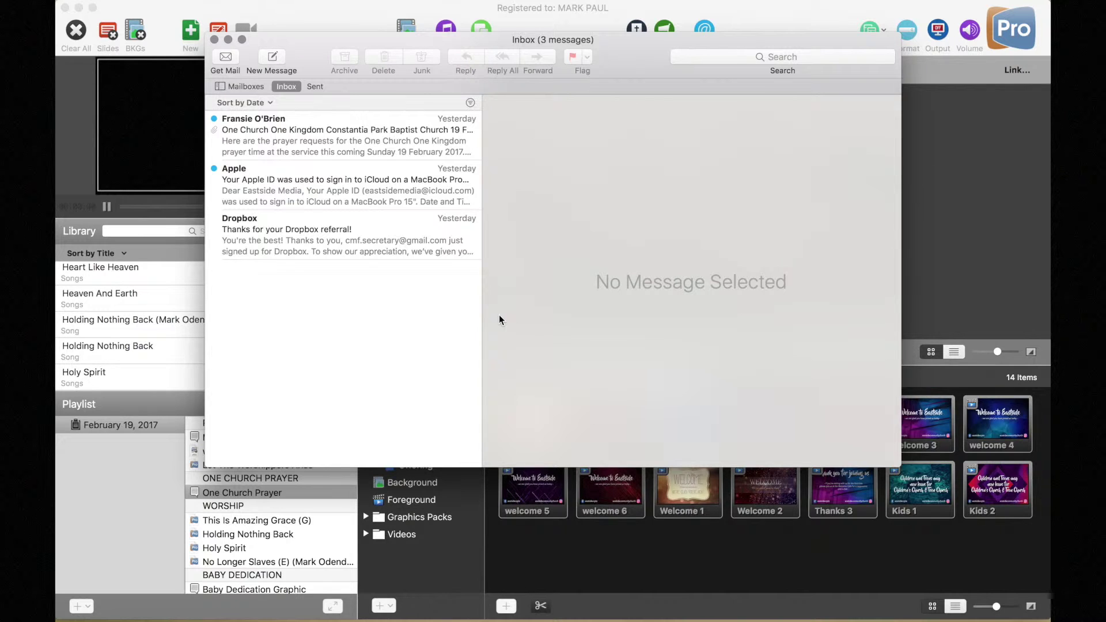
left_click(289, 135)
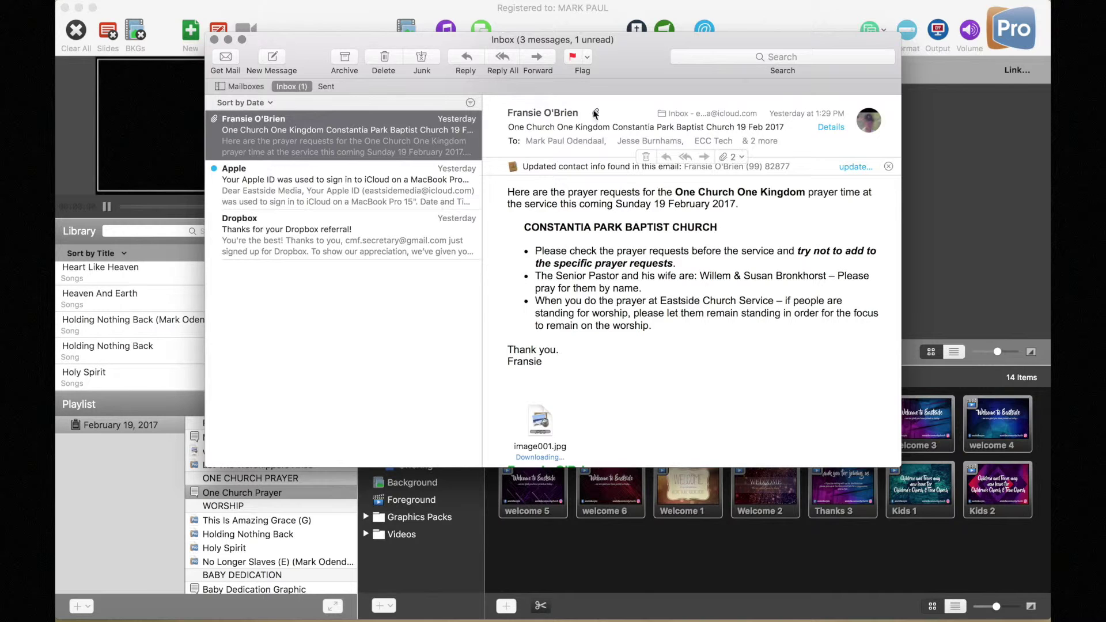
Save the email attachment Constantia Park Baptist 19 Feb 2017.pptx to the Desktop.
left_click(742, 156)
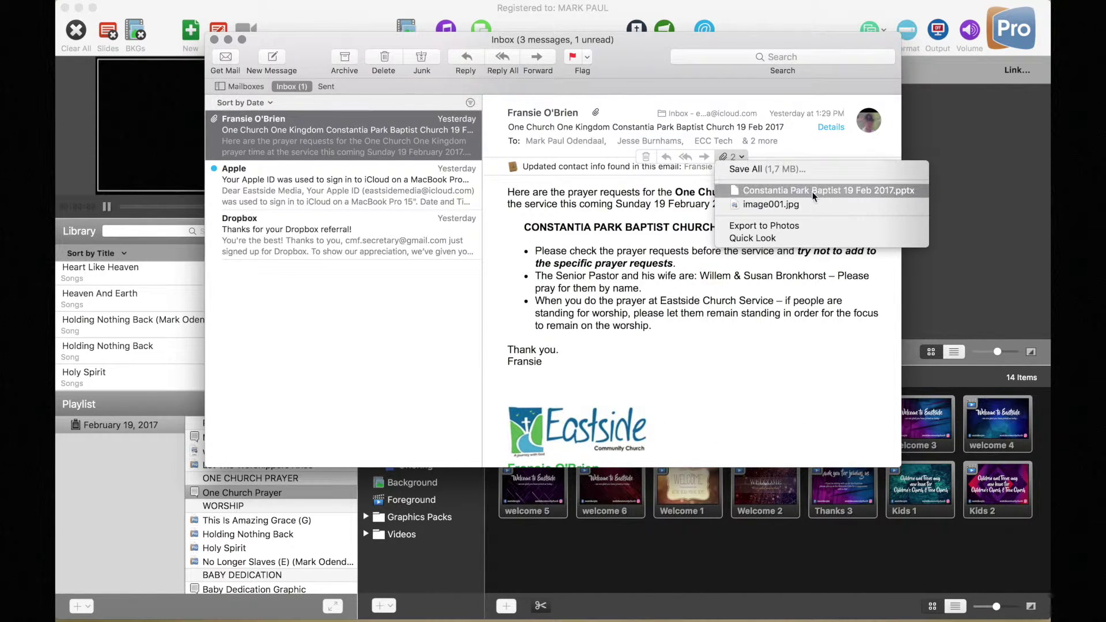
left_click(782, 190)
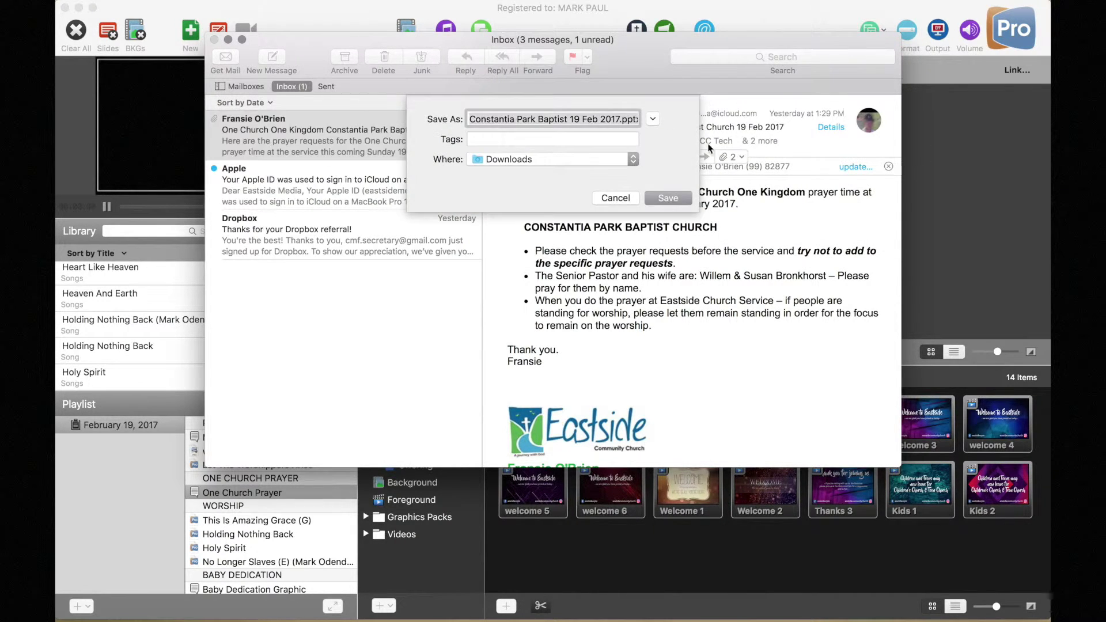
left_click(563, 160)
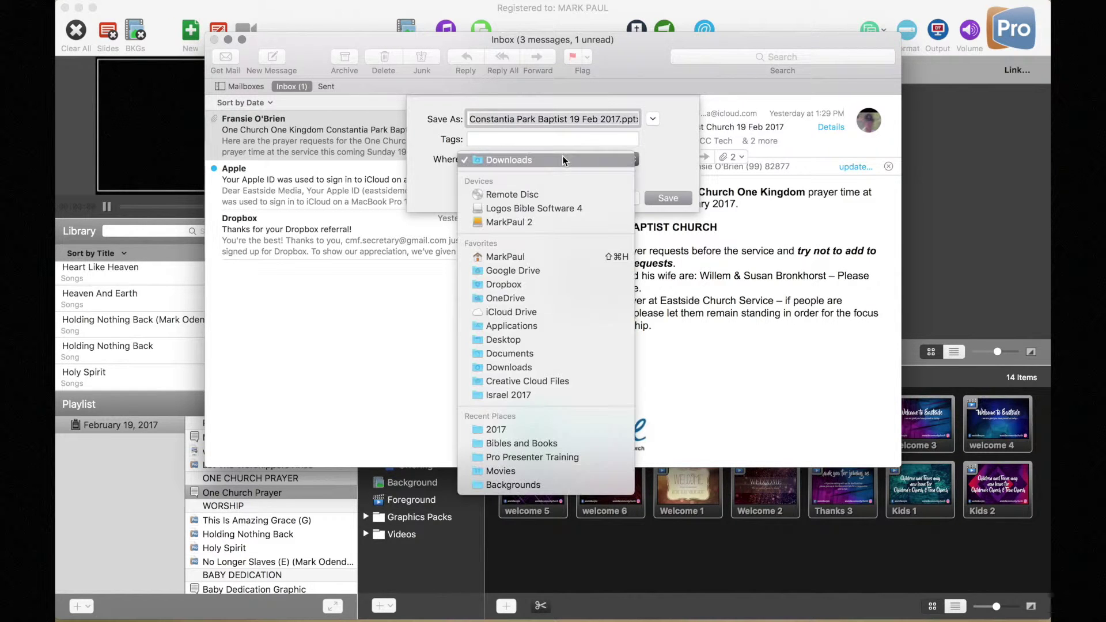
left_click(516, 339)
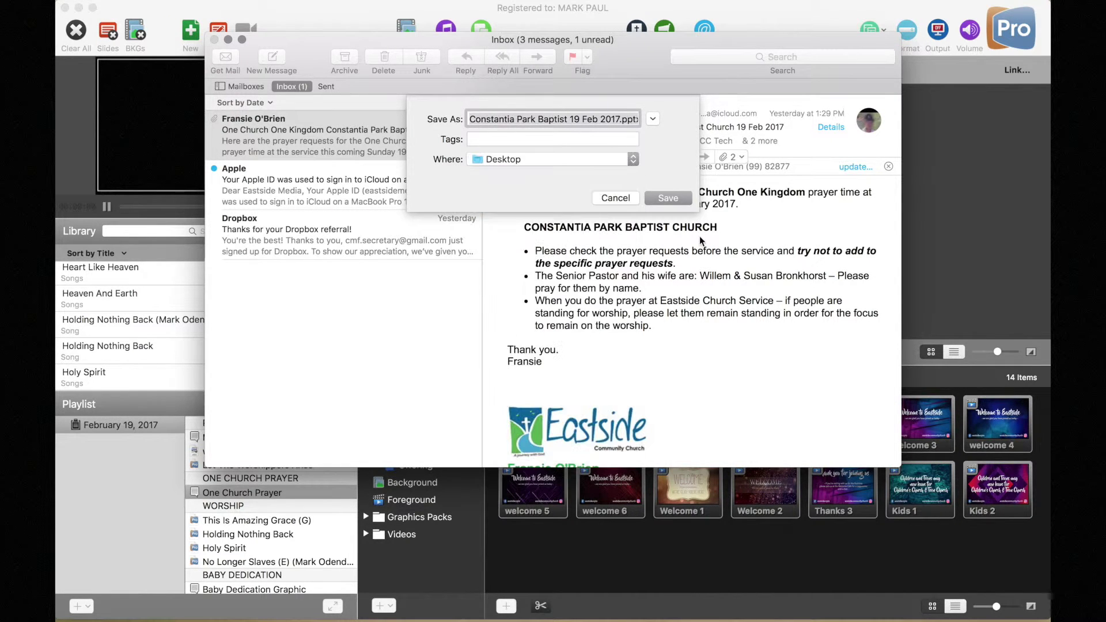
left_click(669, 198)
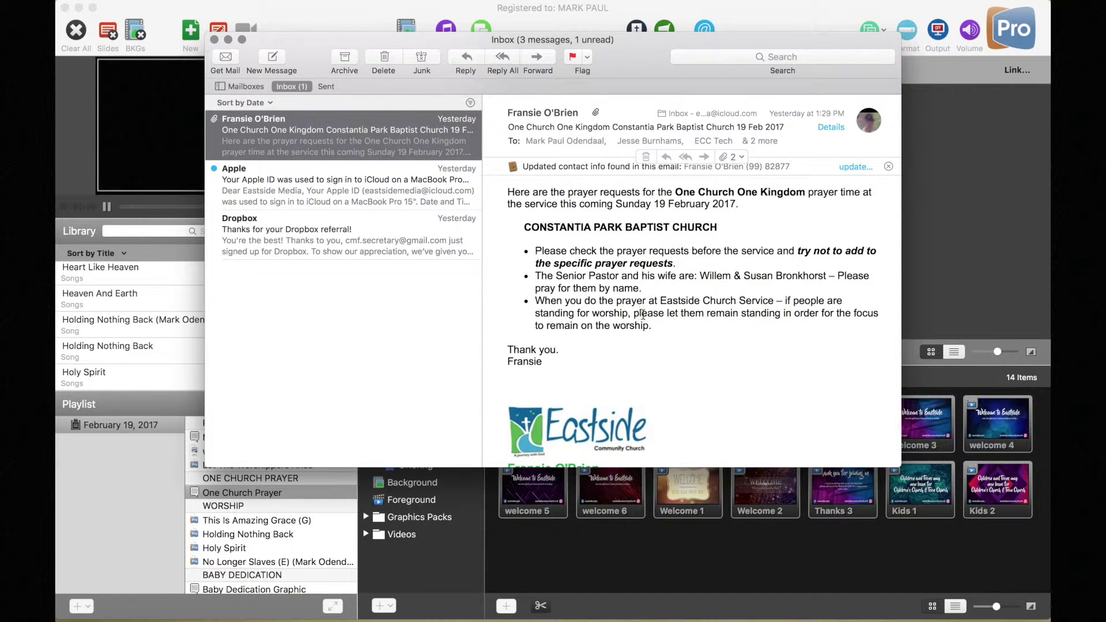
Switch to Desktop 3 and open the saved Constantia Park Baptist 19 Feb 2017.pptx presentation in Keynote.
key("ctrl+Right")
key("ctrl+Left")
key("ctrl+Up")
mouse_move(671, 74)
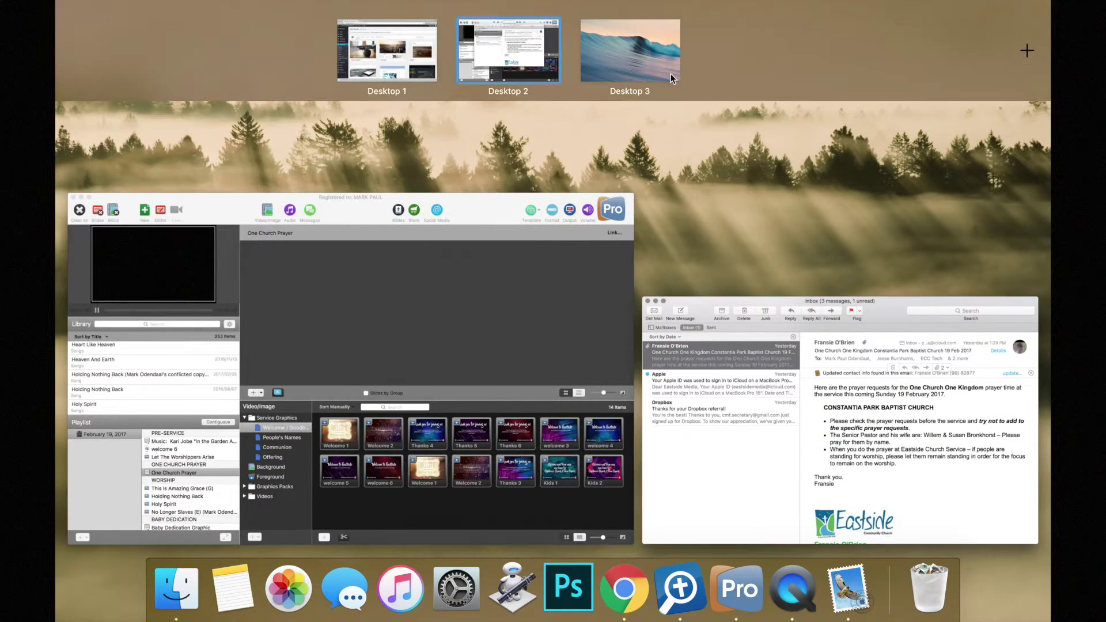
left_click(668, 50)
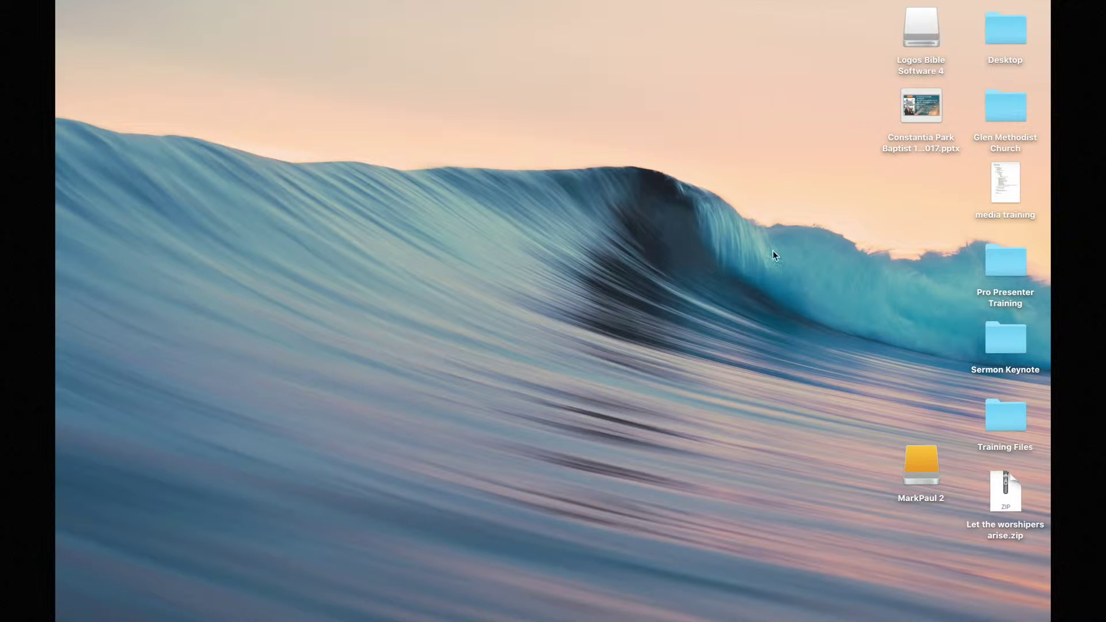
left_click(922, 106)
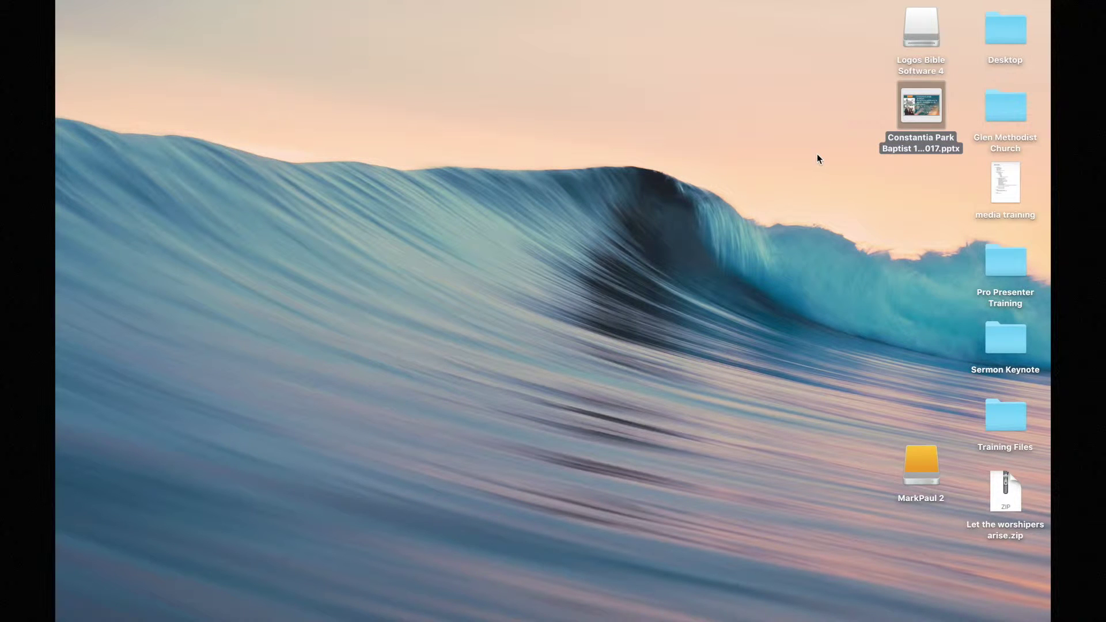
double_click(915, 113)
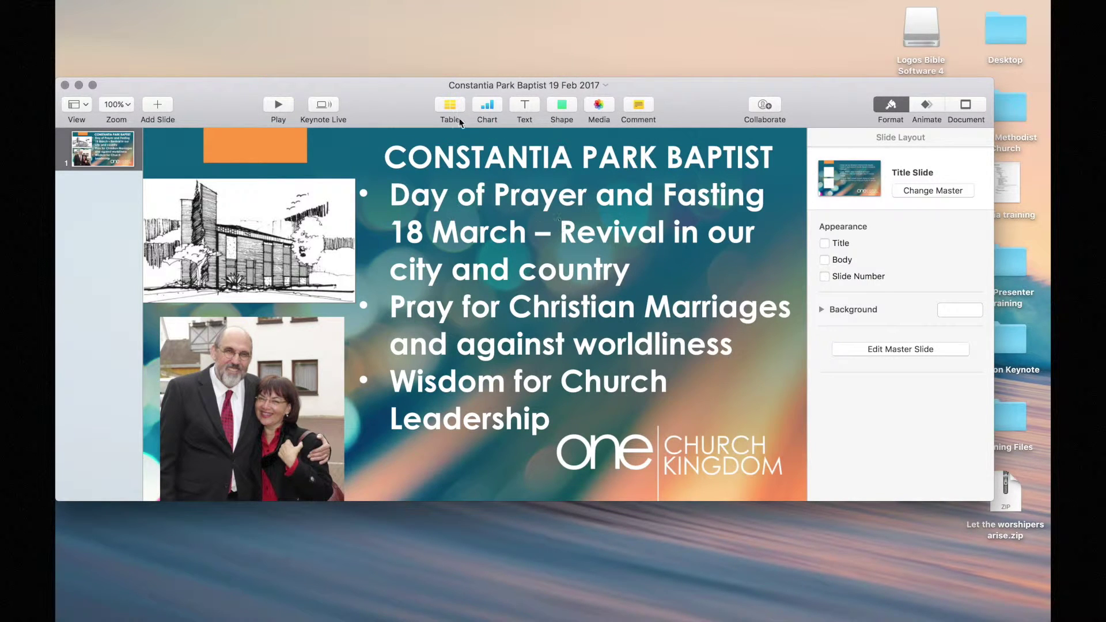
Export all slides as JPEG (High Quality) images to the Desktop under the name Constantia Park Baptist 19 Feb 2017.
mouse_move(202, 3)
left_click(155, 8)
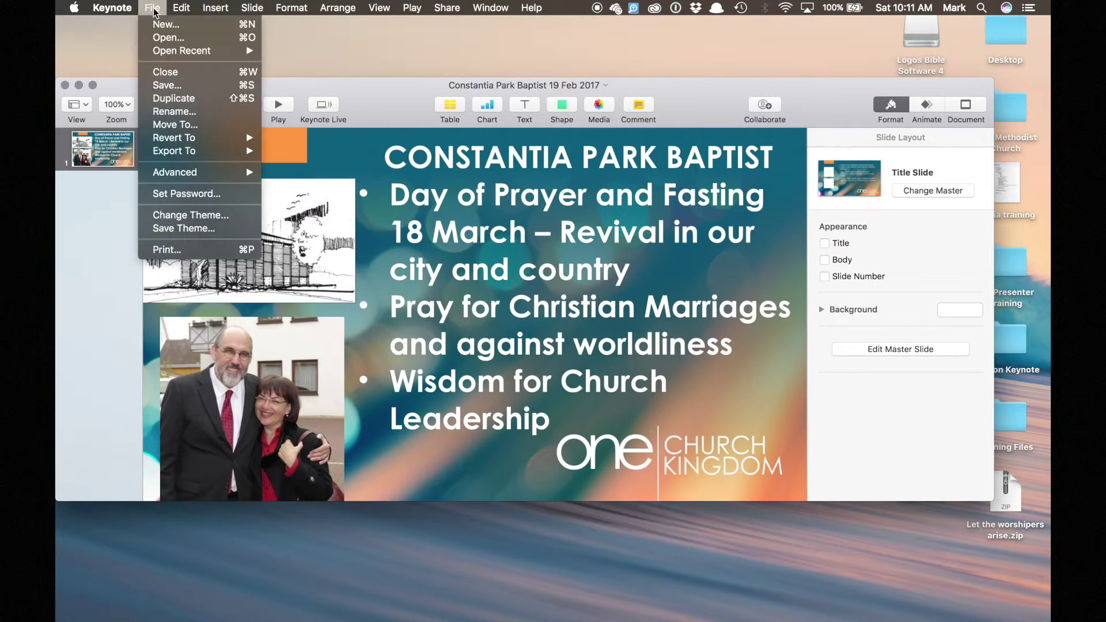
mouse_move(161, 153)
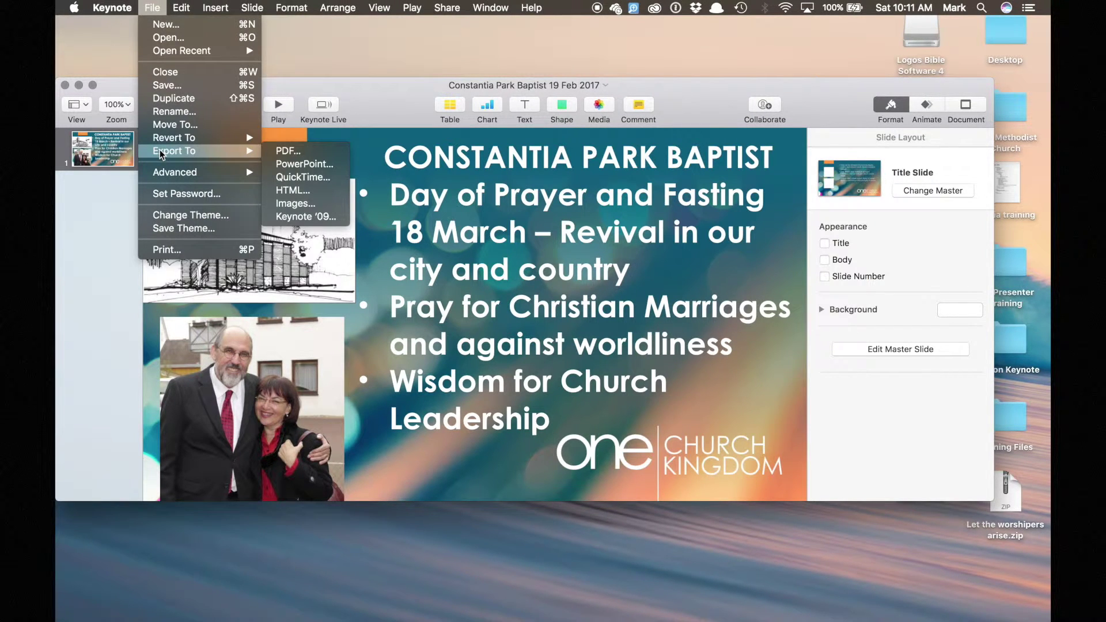
left_click(319, 208)
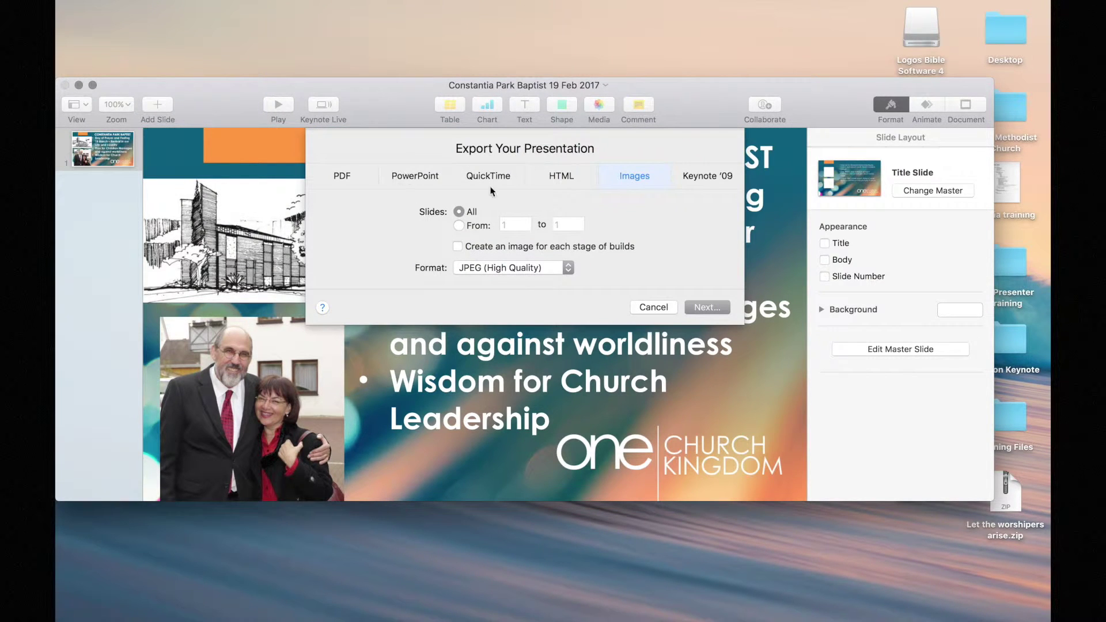
left_click(464, 250)
left_click(453, 247)
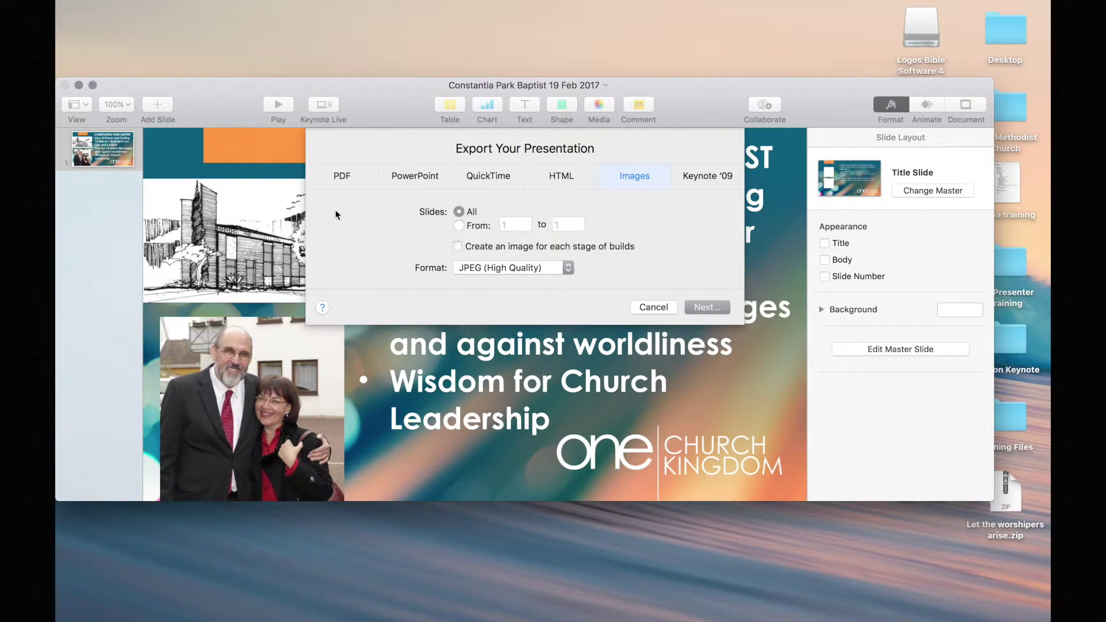
left_click(456, 247)
left_click(713, 309)
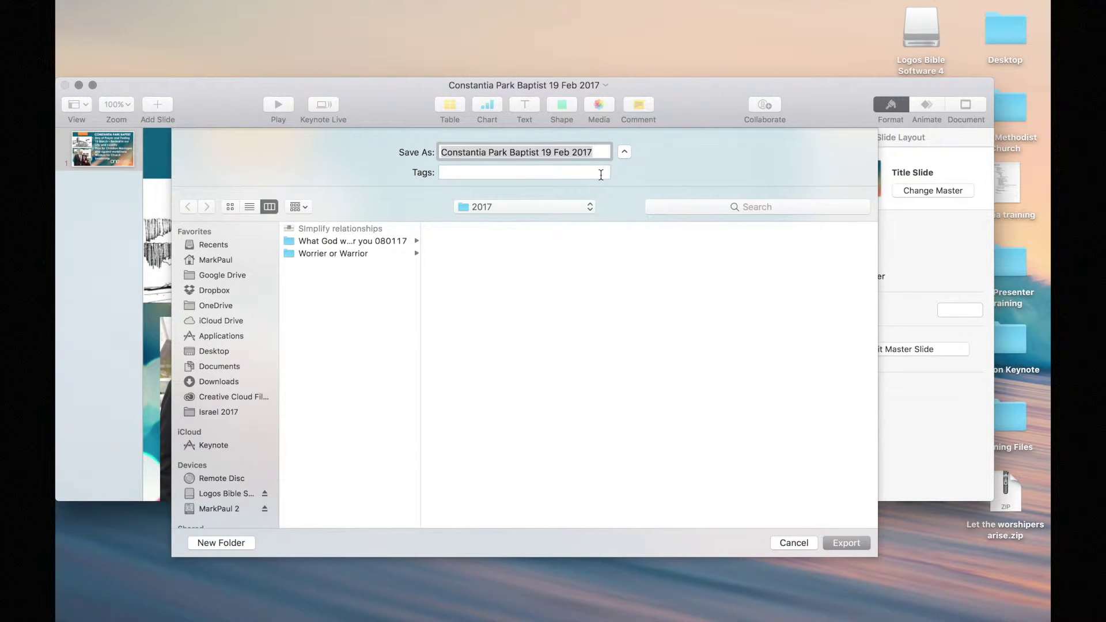
left_click(208, 352)
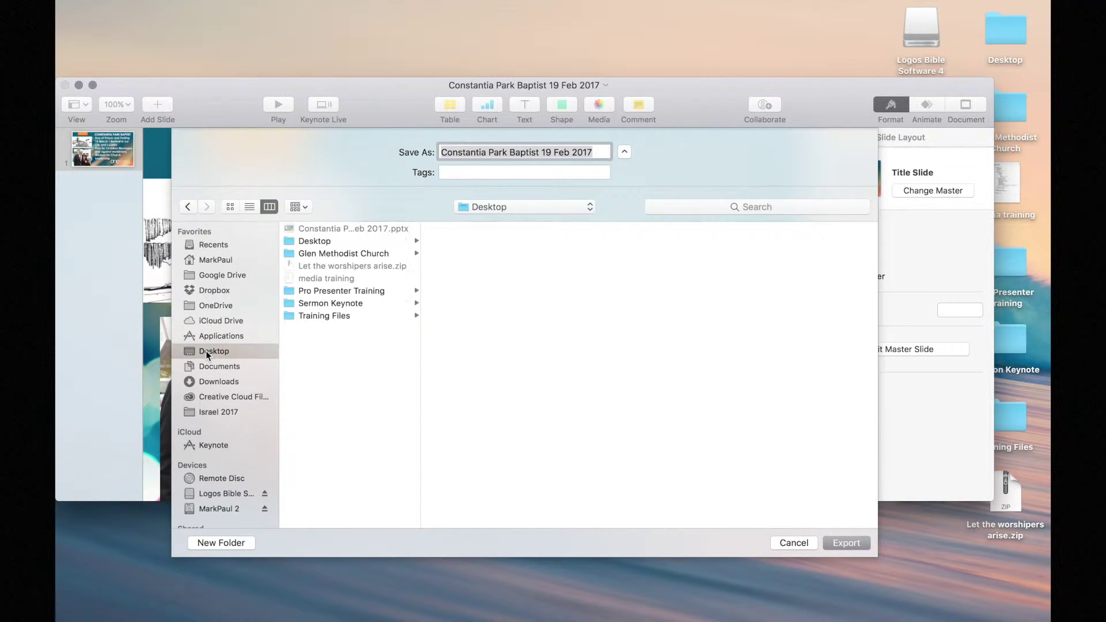
left_click(845, 542)
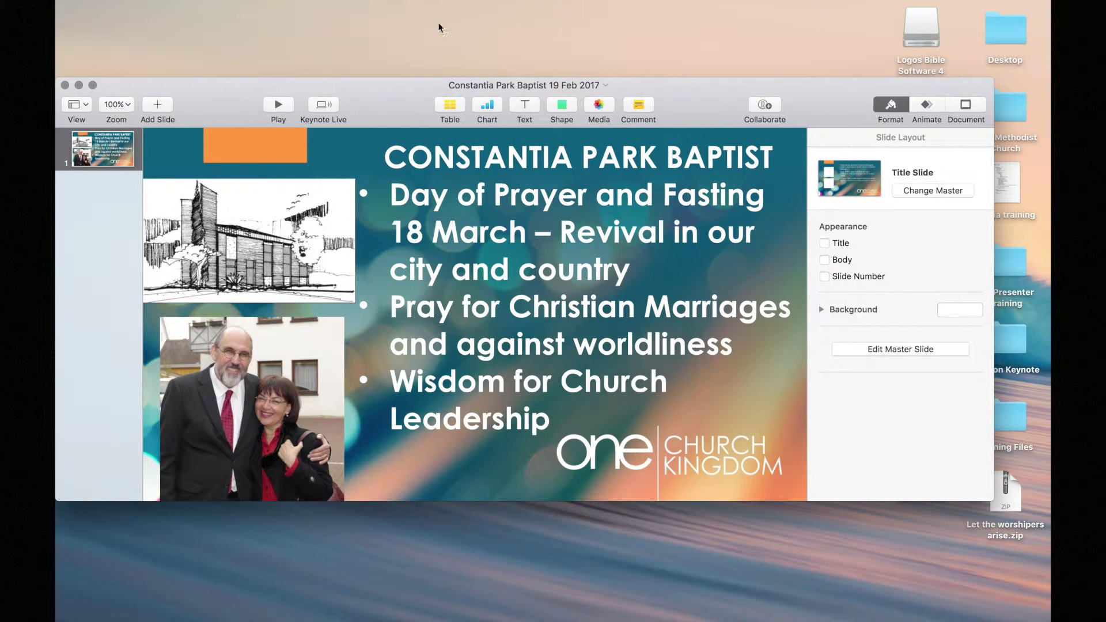
Quit Keynote and start linking media to the One Church Prayer item in ProPresenter.
left_click(112, 6)
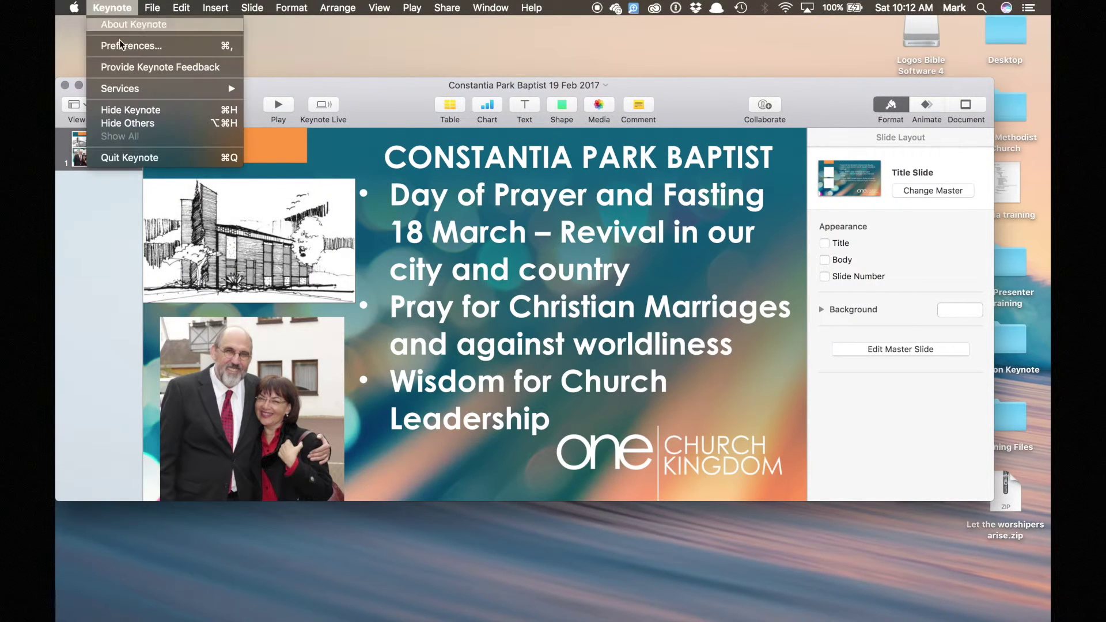
left_click(152, 159)
mouse_move(608, 609)
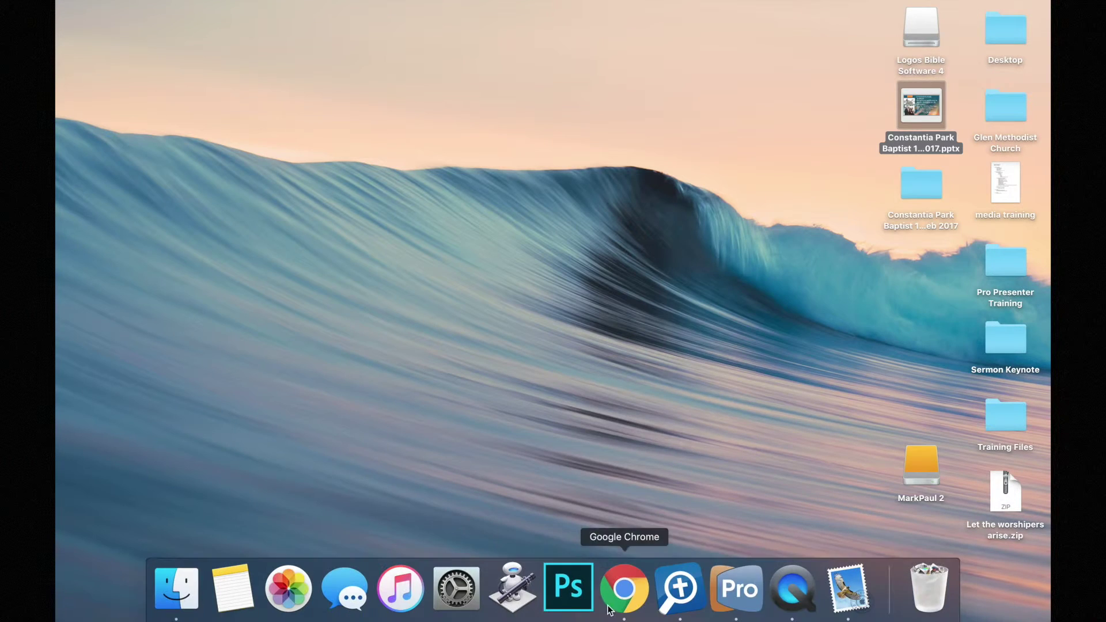
left_click(735, 591)
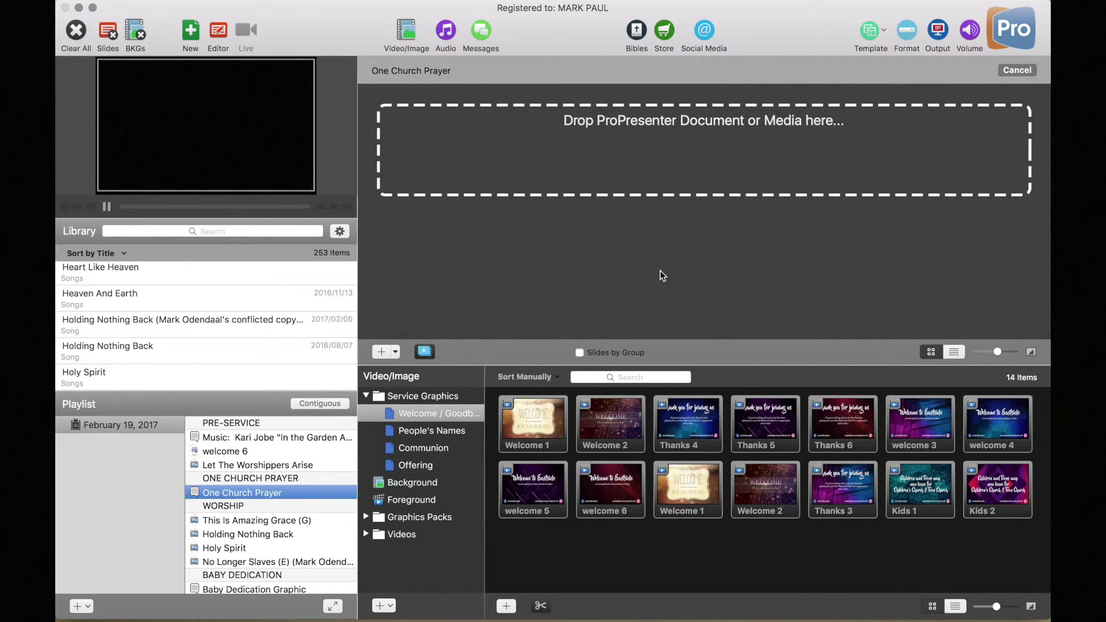
Open the Constantia Park Baptist 19 Feb 2017 folder from the Desktop in a new Finder window placed clear of the media drop area.
left_click(191, 609)
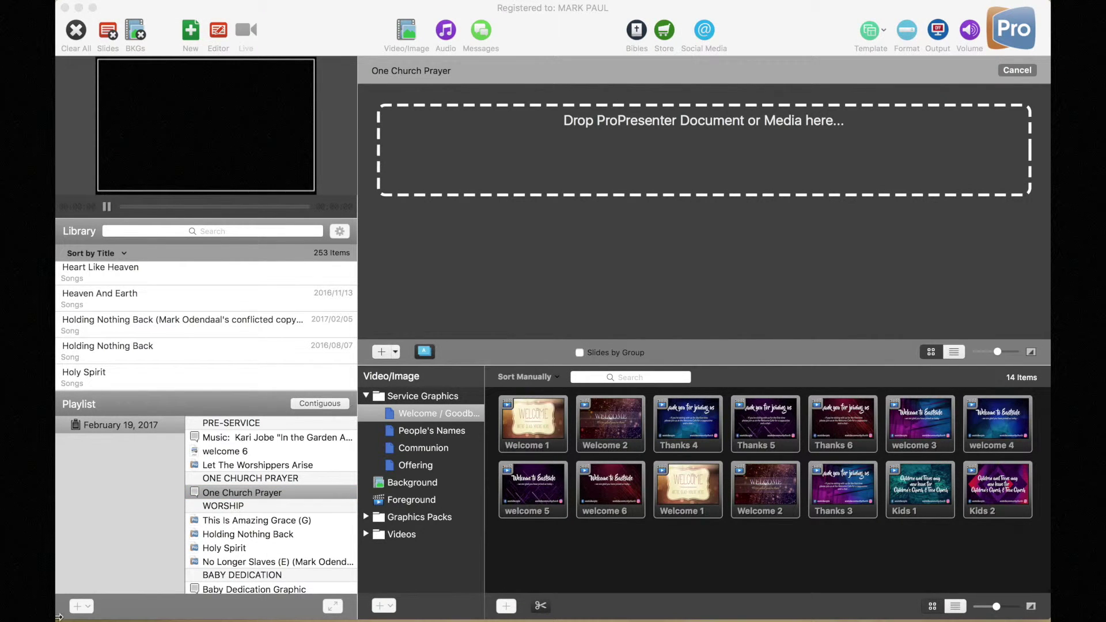
mouse_move(166, 608)
key("super+n")
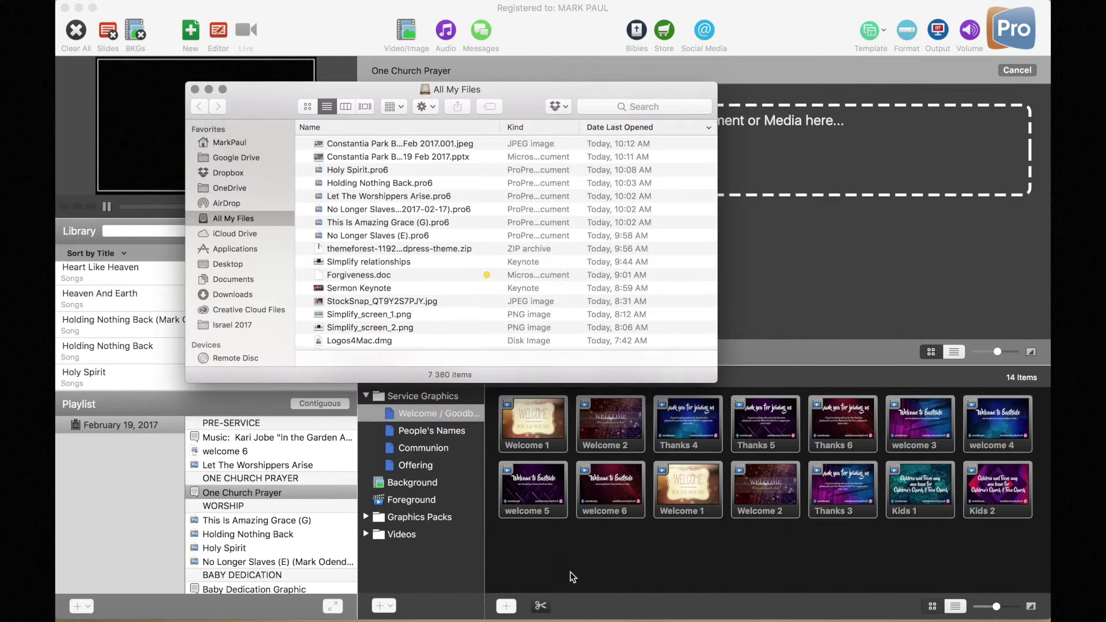
left_click(233, 262)
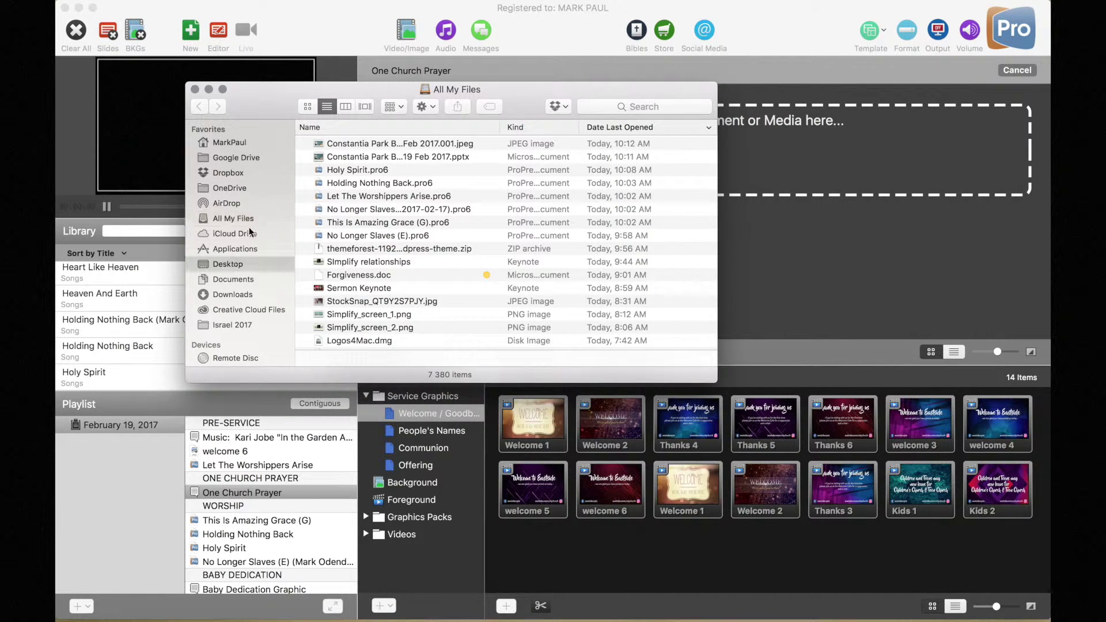
left_click_drag(269, 92, 242, 246)
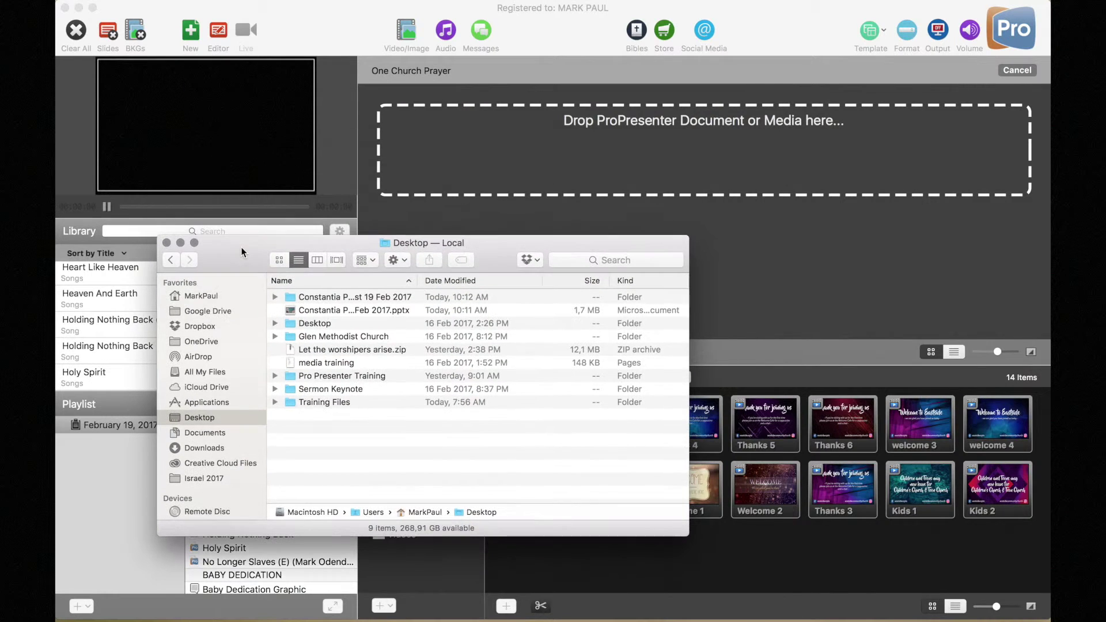
double_click(327, 296)
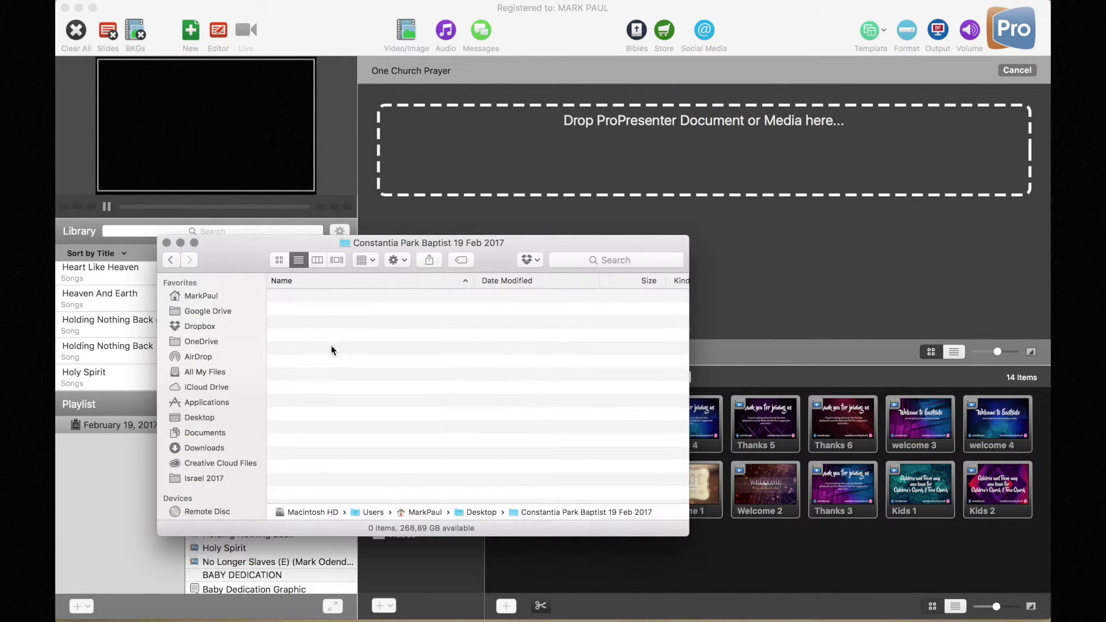
Link Constantia Park Baptist 19 Feb 2017.001.jpeg to the One Church Prayer item and close the Finder window.
left_click_drag(343, 295, 567, 125)
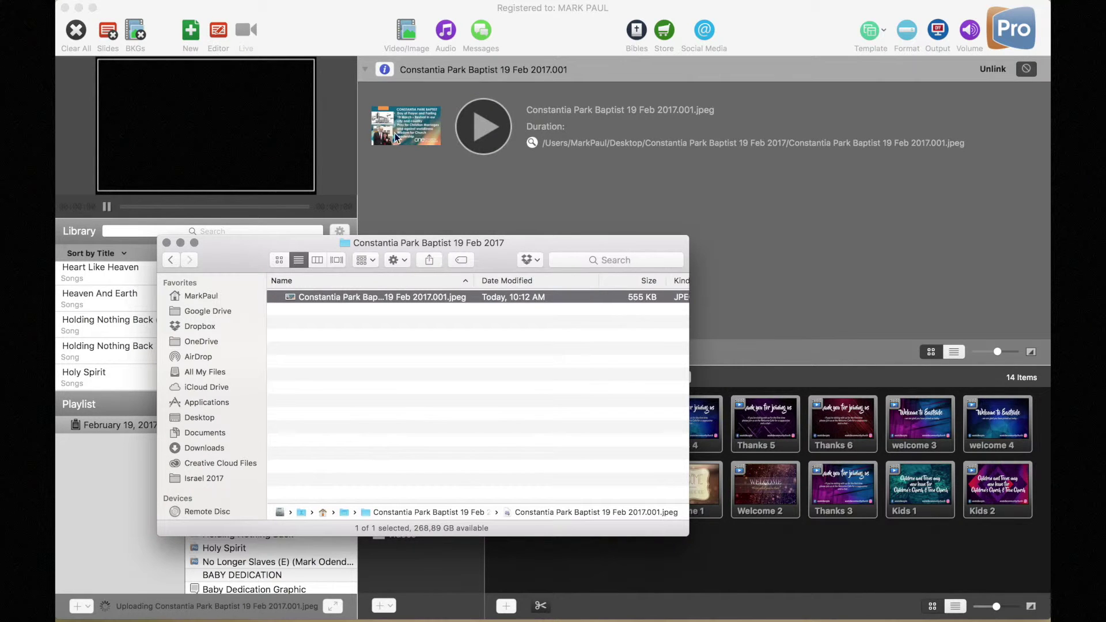
left_click(166, 243)
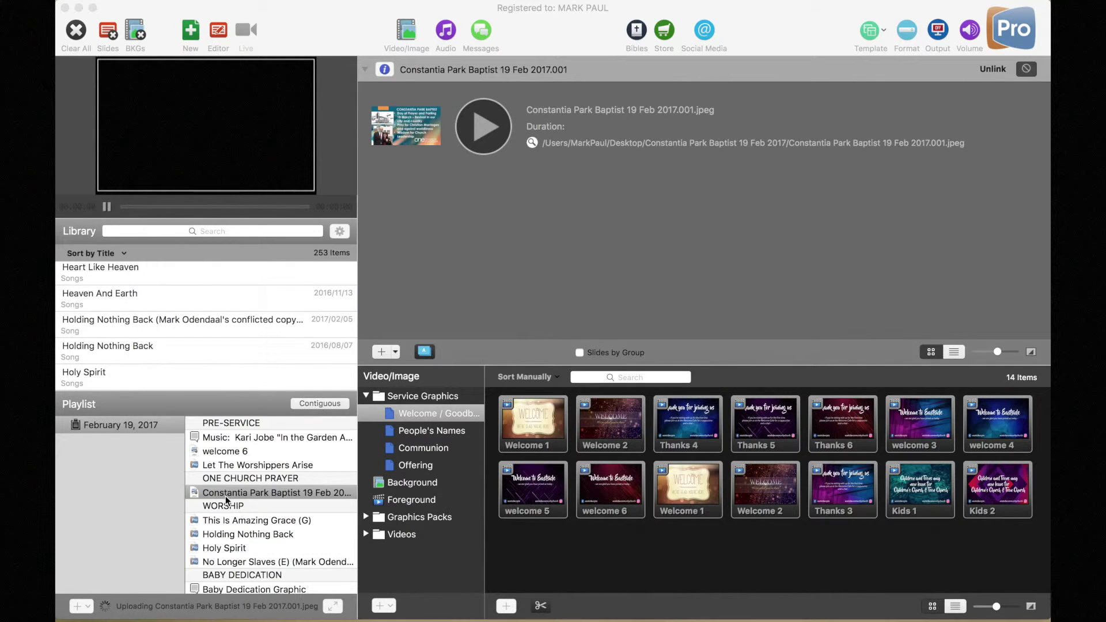
Look through the rest of the service playlist, from the worship songs and Baby Dedication Graphic down to the Sermon Presentation placeholder.
scroll(243, 501, "down", 5)
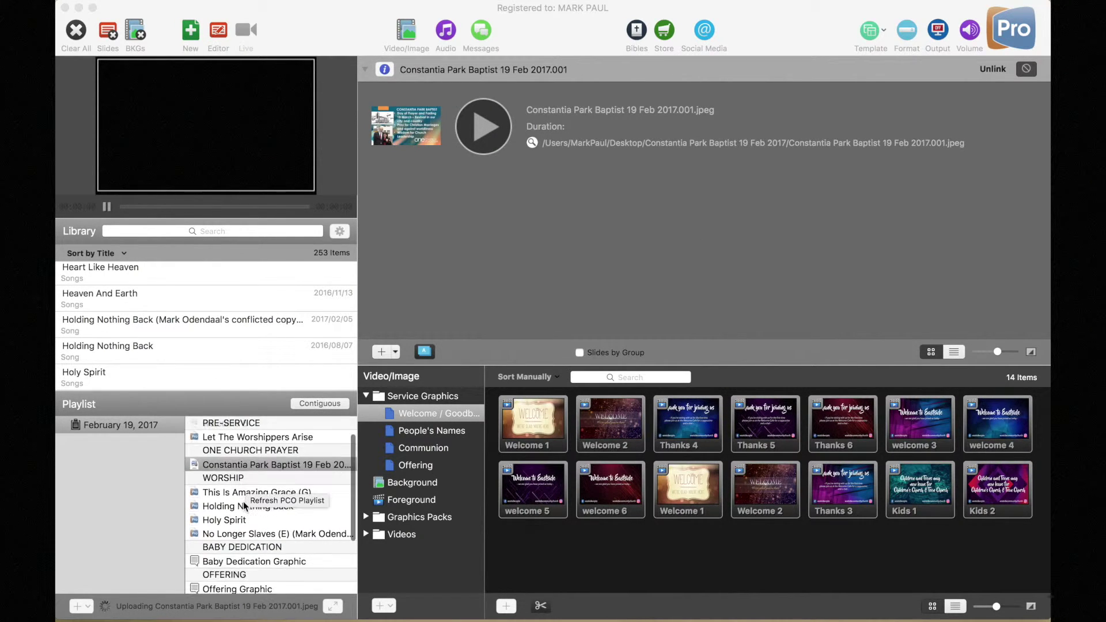
scroll(243, 501, "down", 2)
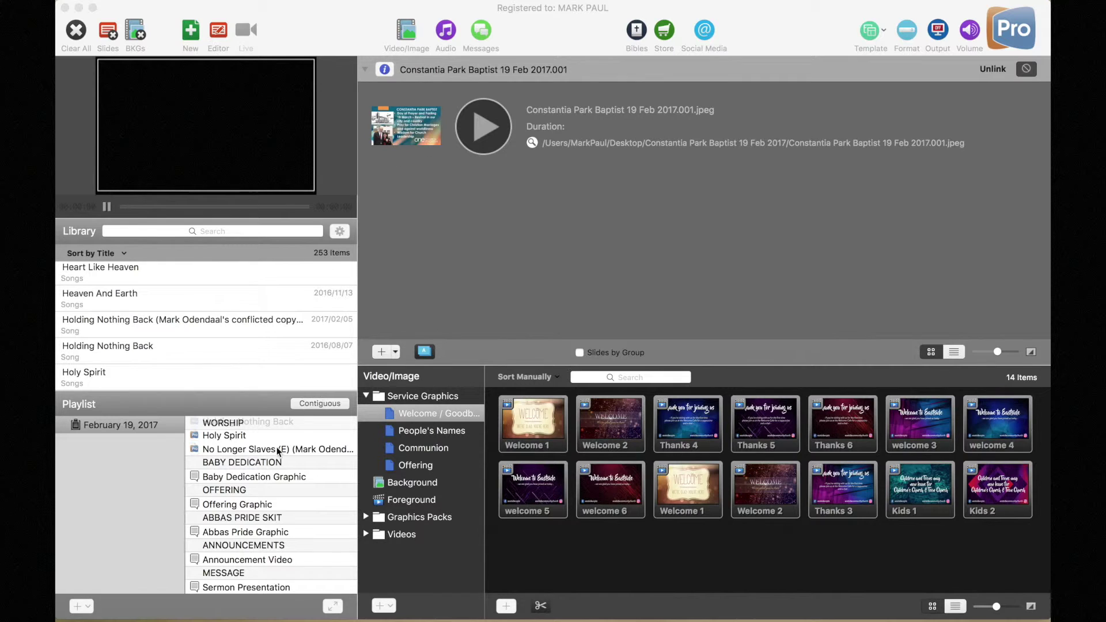
left_click(226, 438)
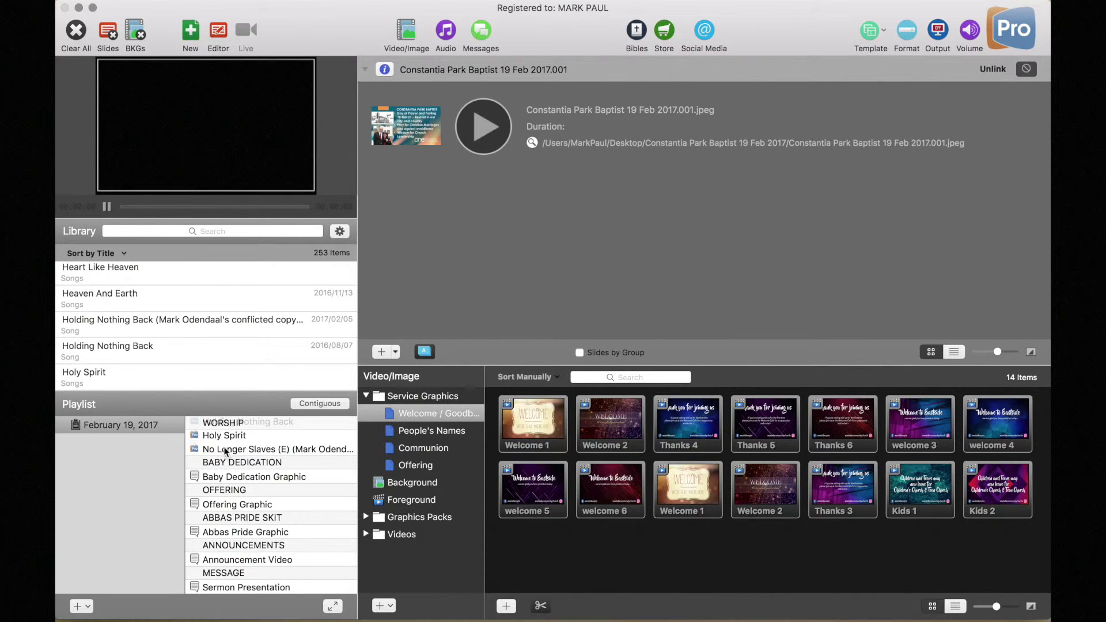
left_click(224, 450)
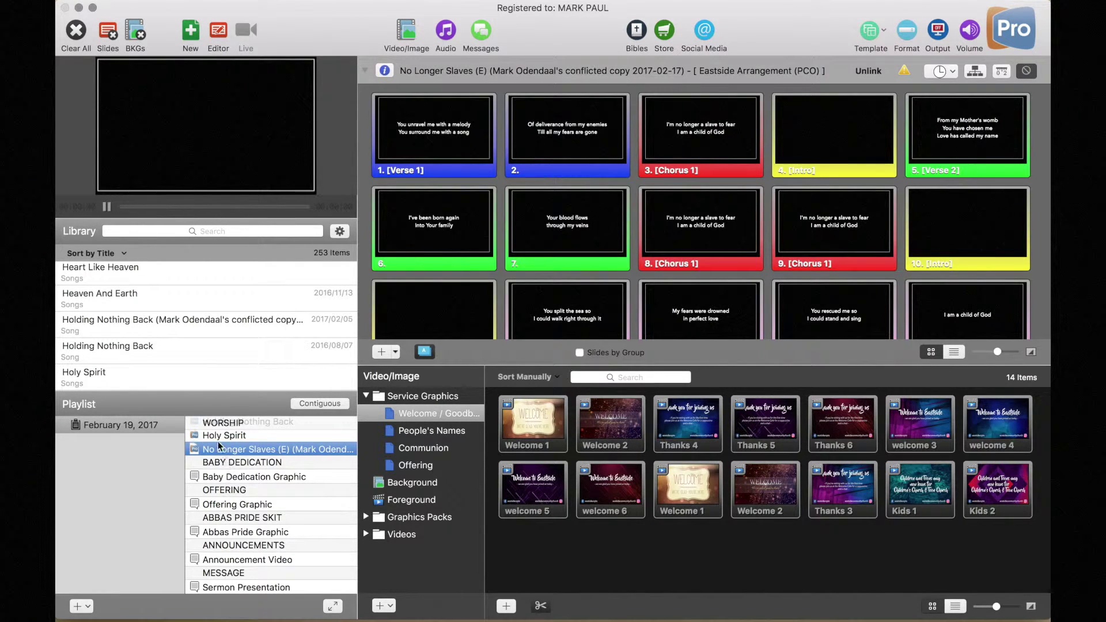
left_click(216, 478)
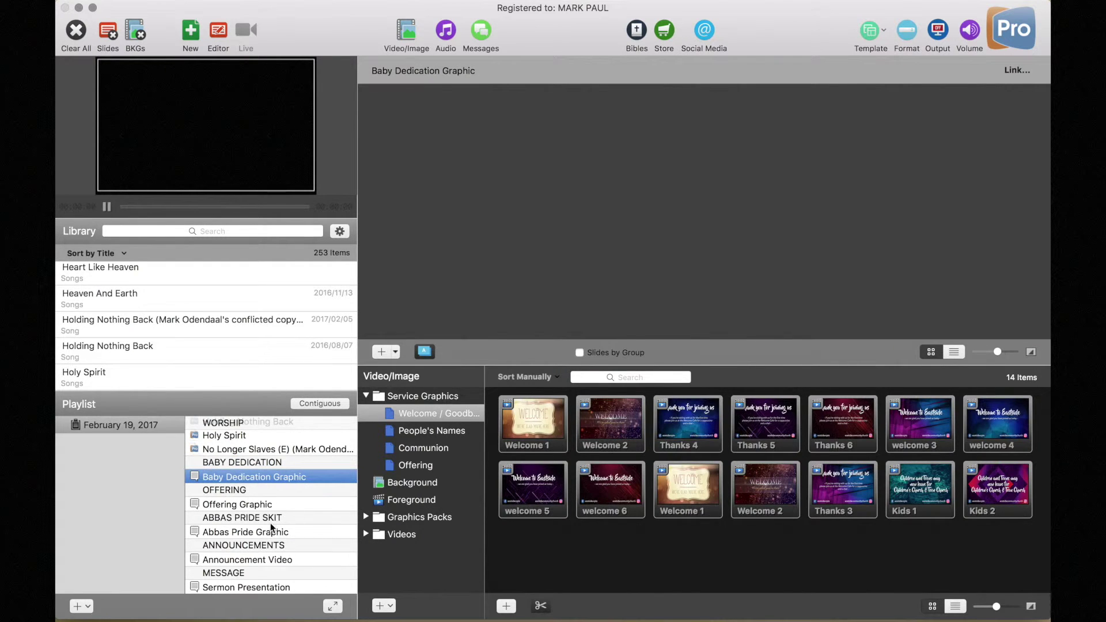
left_click(229, 505)
left_click(254, 545)
scroll(254, 503, "up", 3)
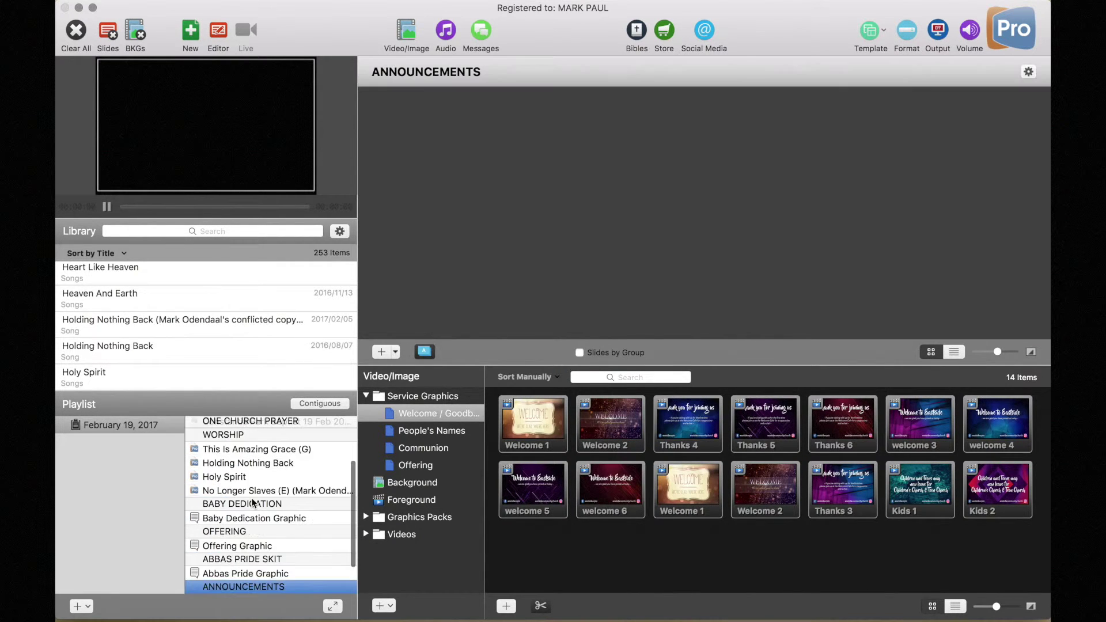
scroll(252, 500, "down", 3)
left_click(212, 586)
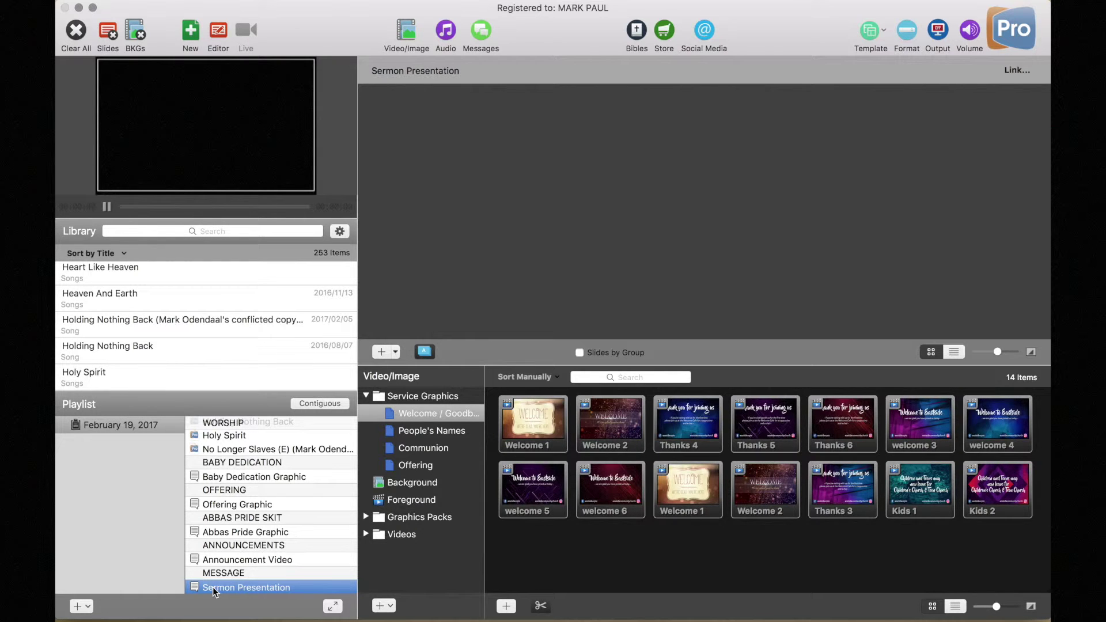
Launch Keynote and open the Sermon Keynote presentation.
mouse_move(633, 620)
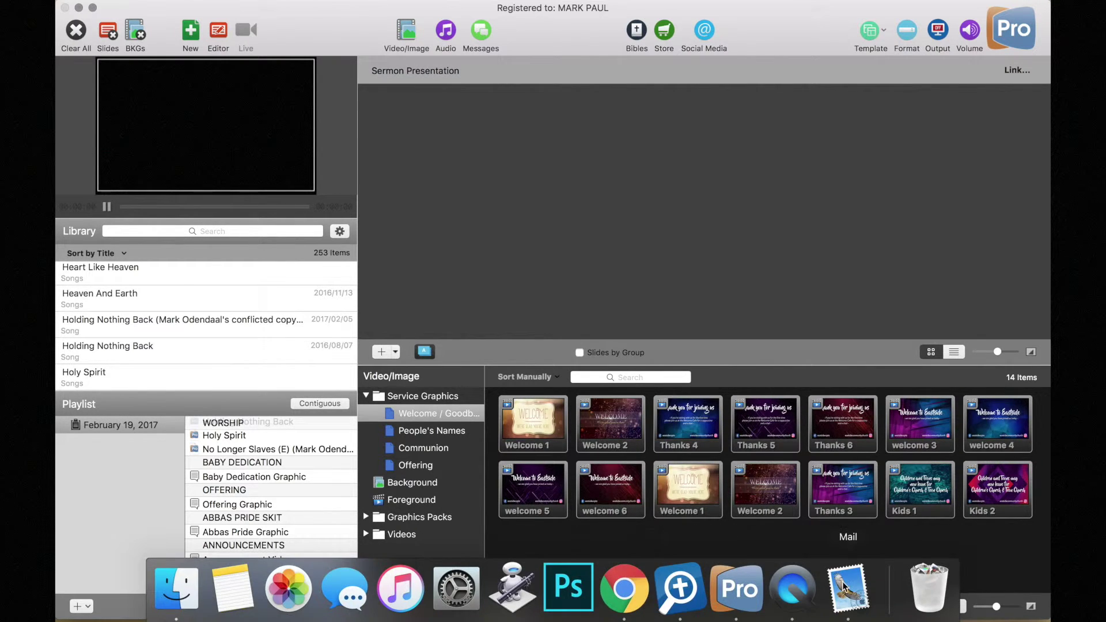
key("super+space")
type("key")
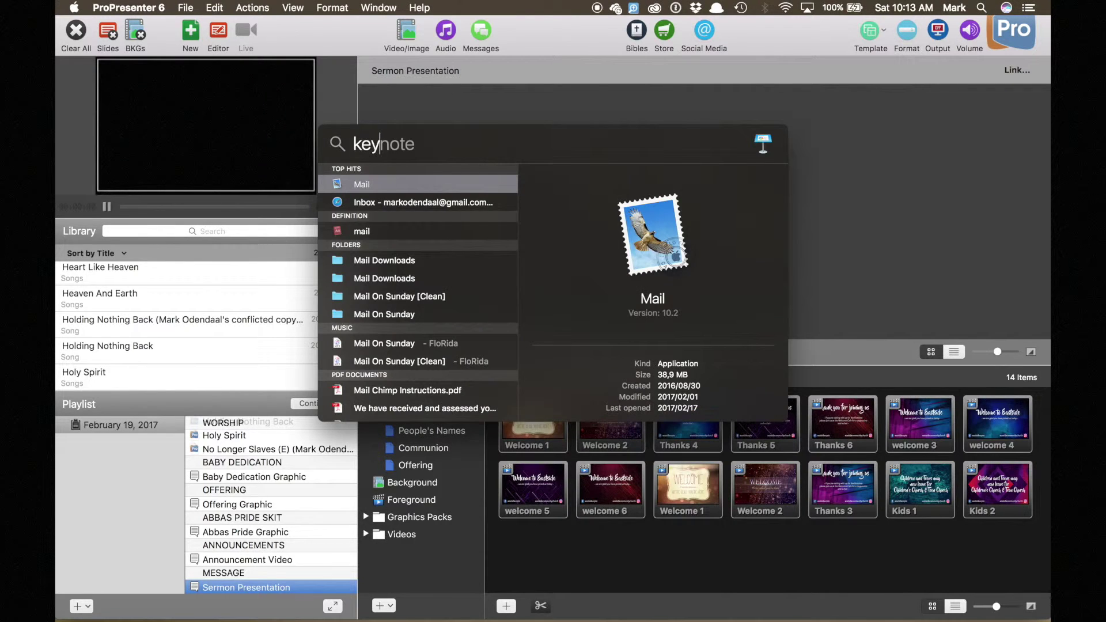
key("Return")
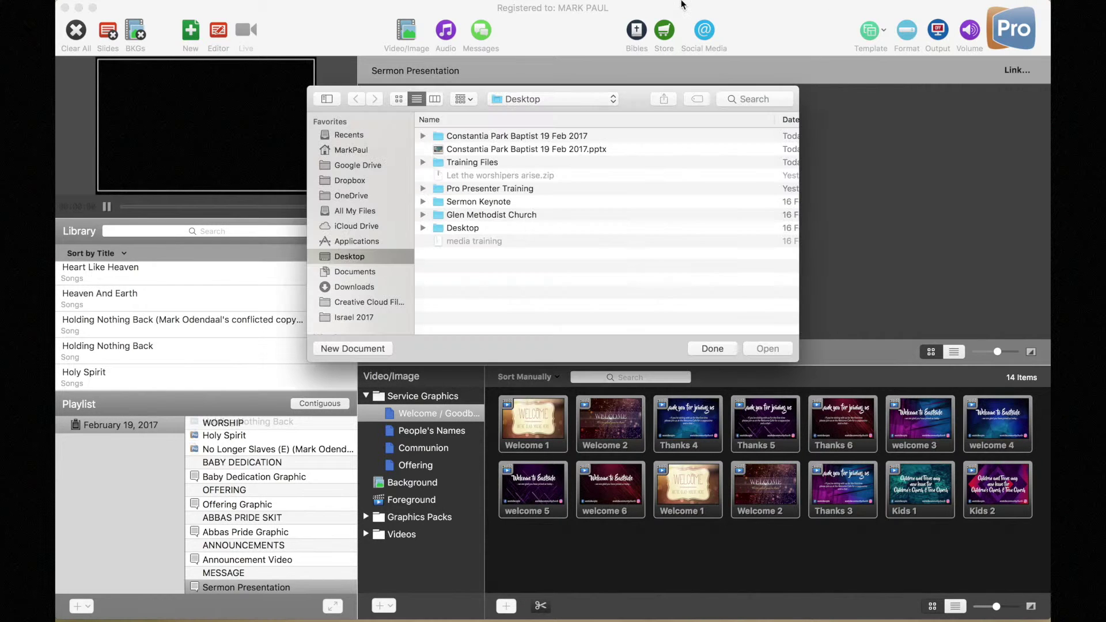
Set up an image export of all slides as JPEG (High Quality) with an image for each stage of builds.
left_click(152, 8)
mouse_move(178, 52)
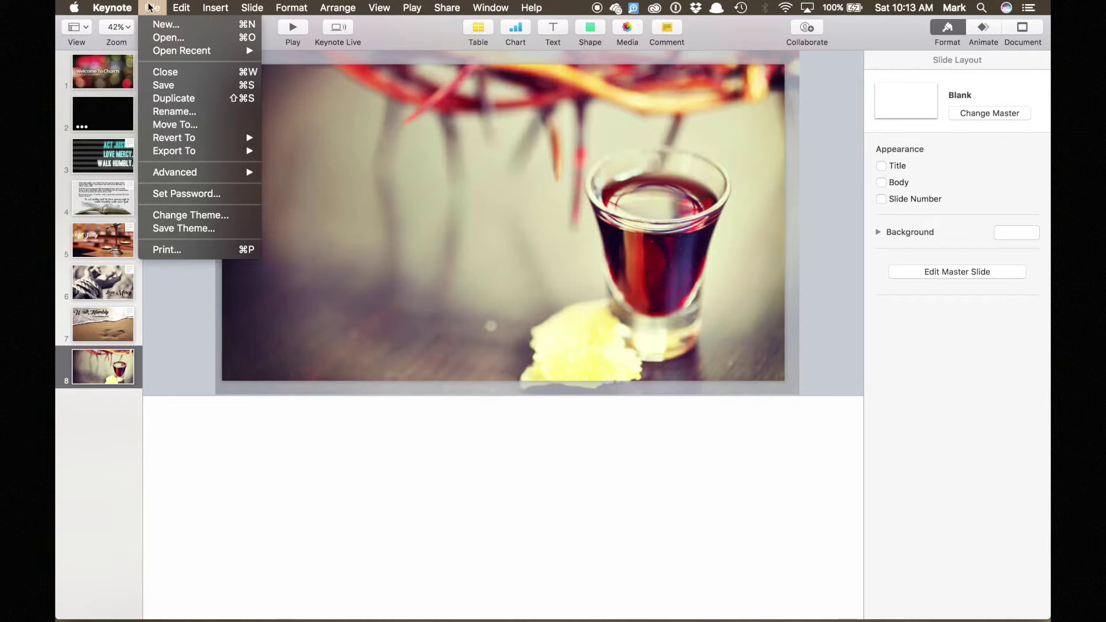
mouse_move(190, 151)
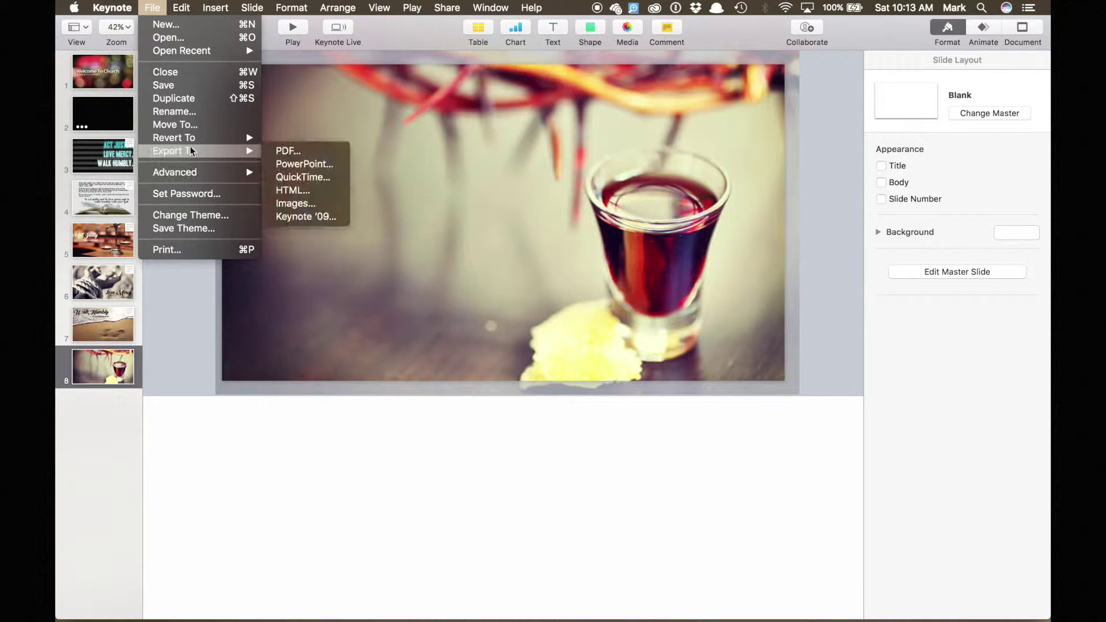
left_click(315, 204)
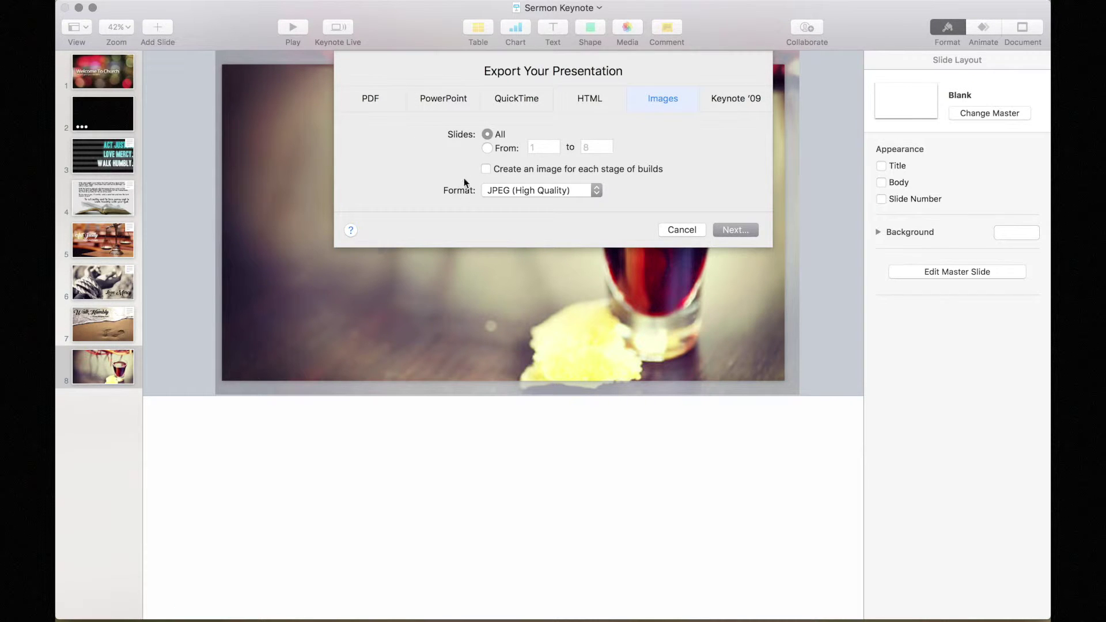
left_click(486, 170)
left_click(516, 191)
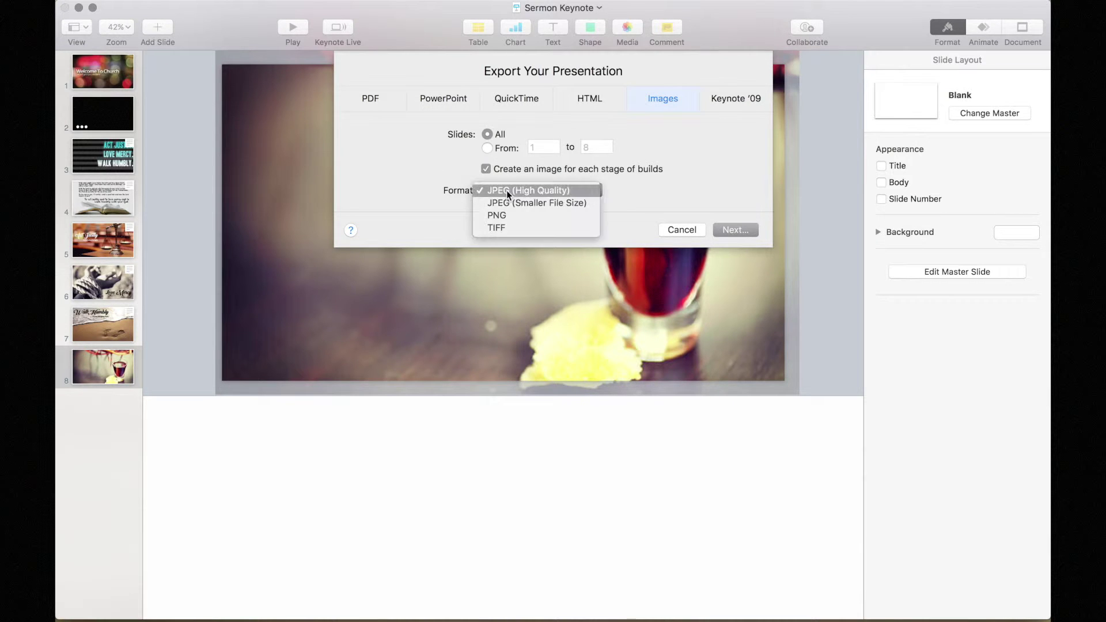
left_click(580, 162)
Export the images under the name Sermon Keynote into the Sermon Keynote folder on the Desktop.
left_click(733, 230)
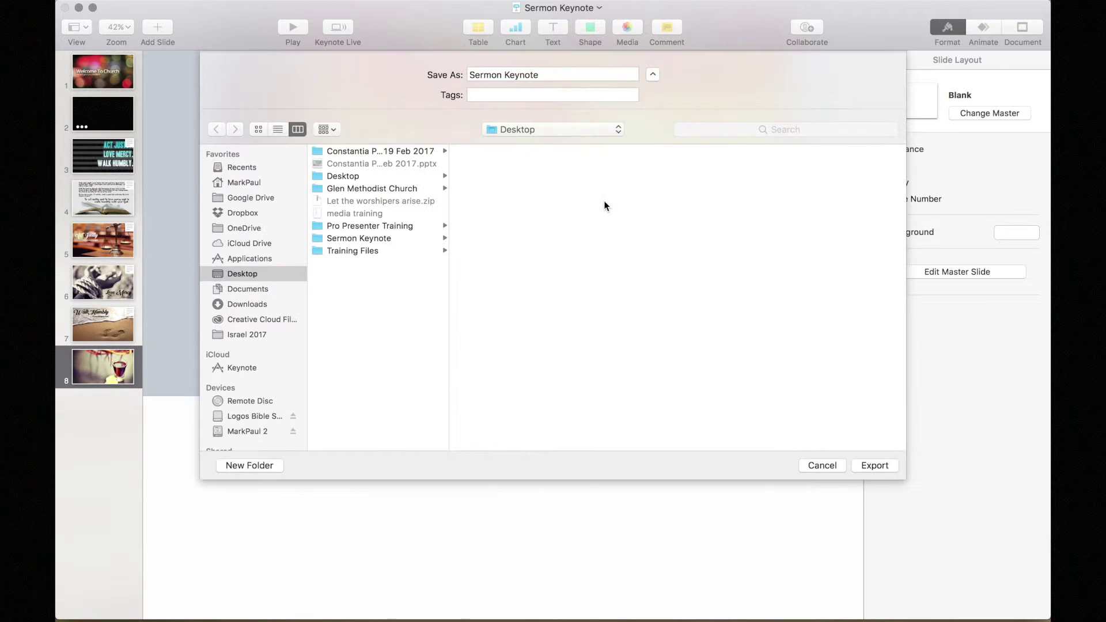
left_click(364, 240)
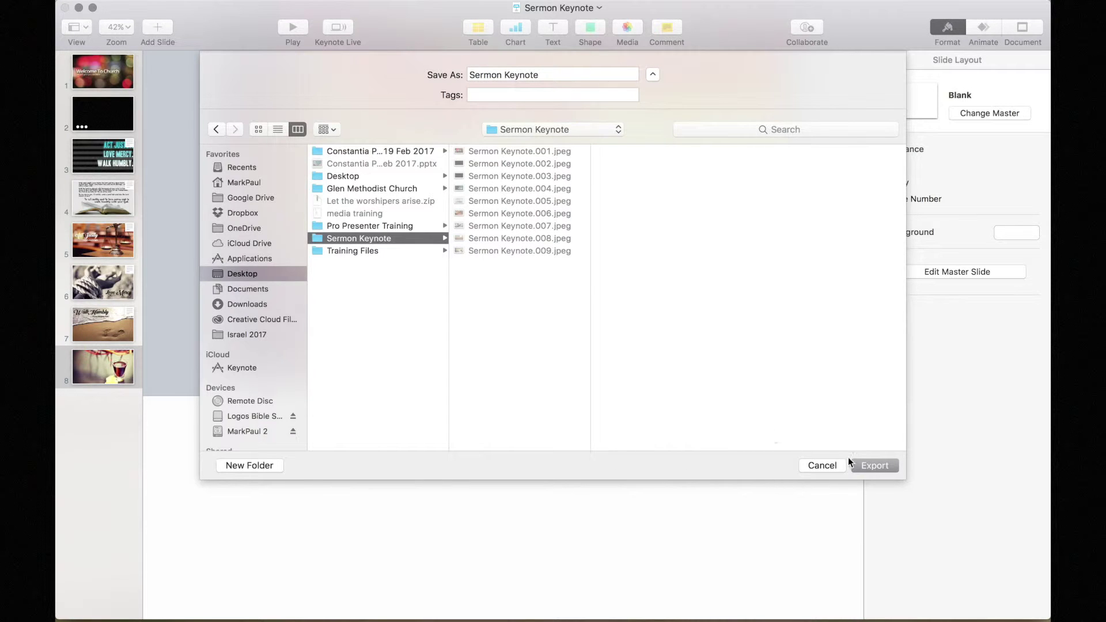
left_click(871, 467)
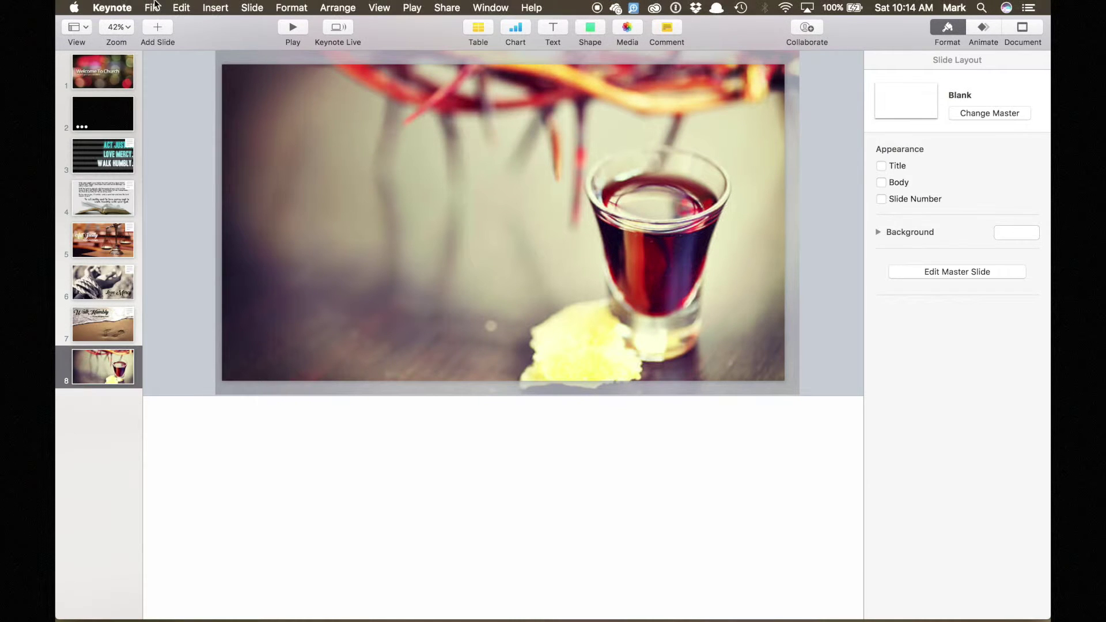
Quit Keynote and open the Sermon Keynote folder from the Desktop in a Finder window.
left_click(117, 5)
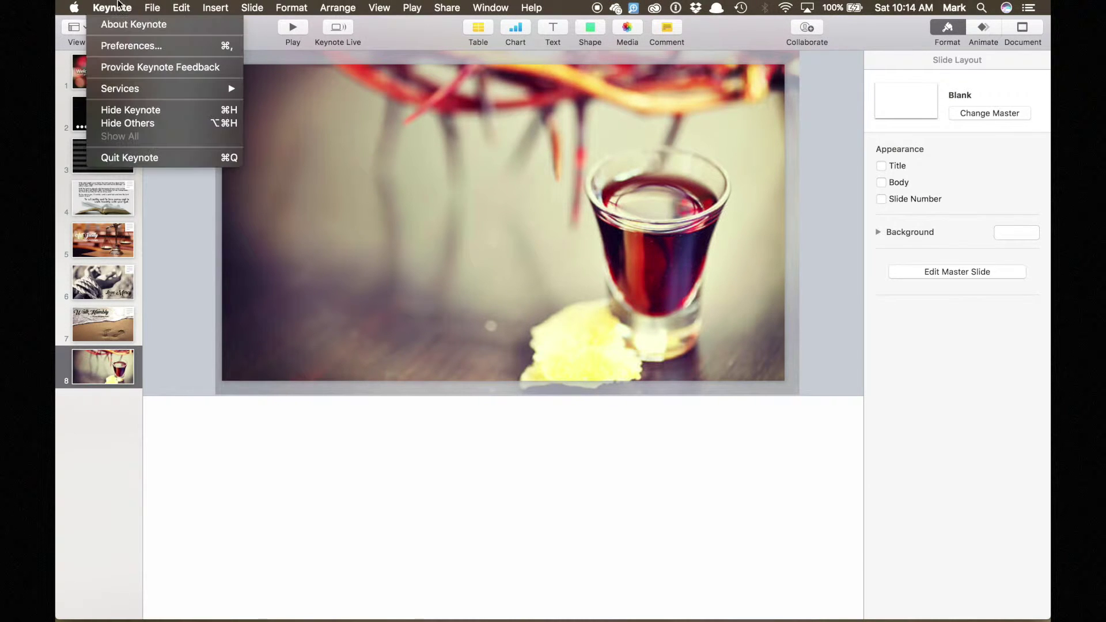
left_click(134, 158)
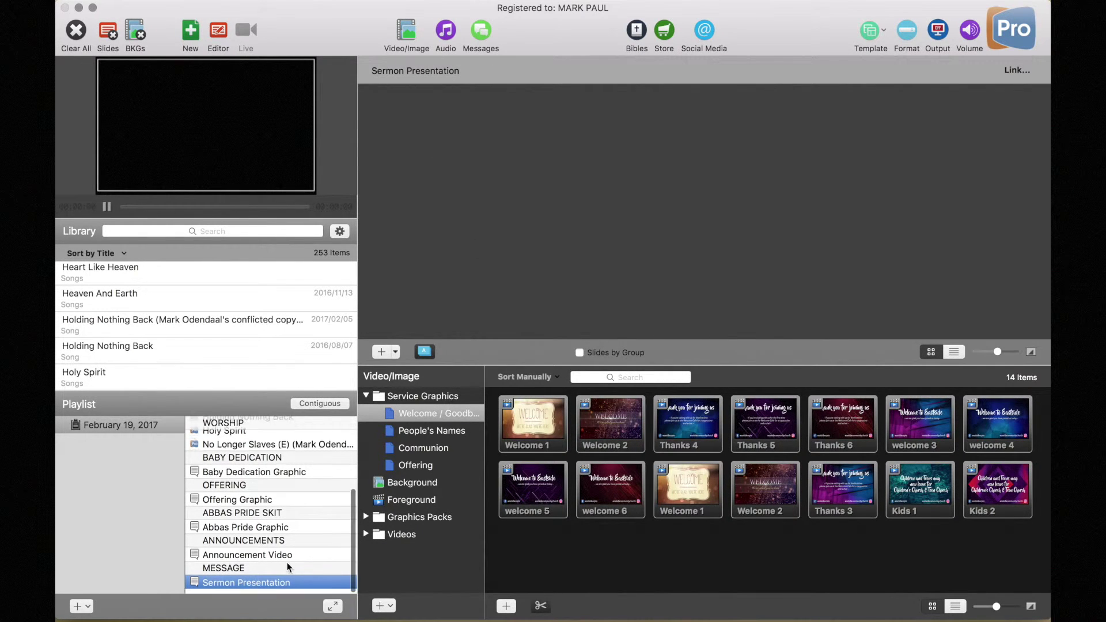
key("super+Tab")
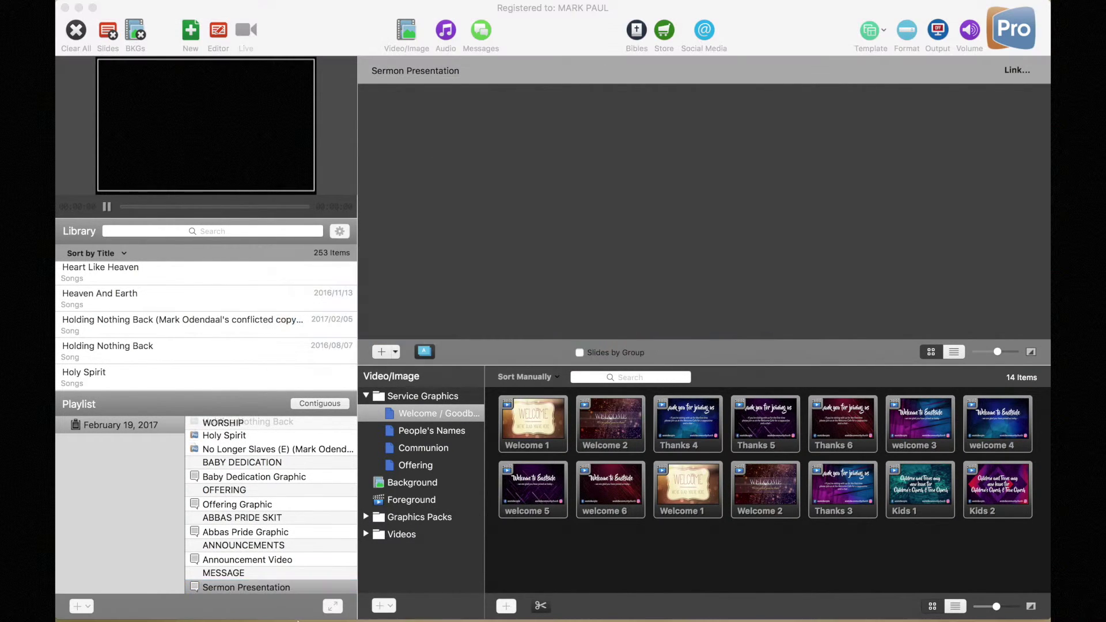
mouse_move(232, 615)
left_click(181, 587)
key("ctrl+Right")
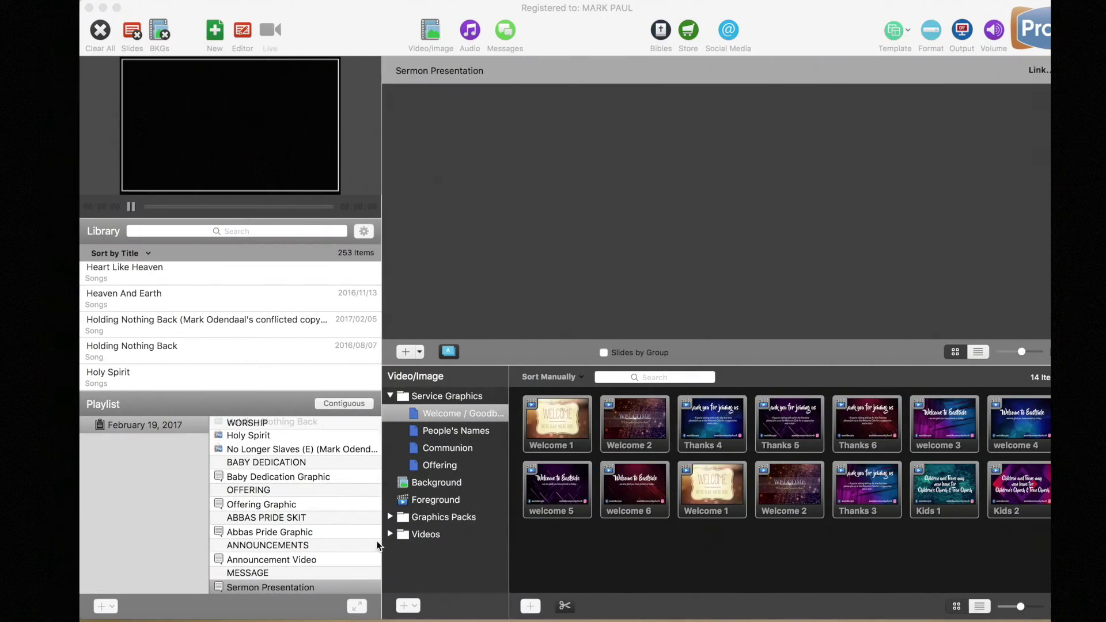
left_click(186, 596)
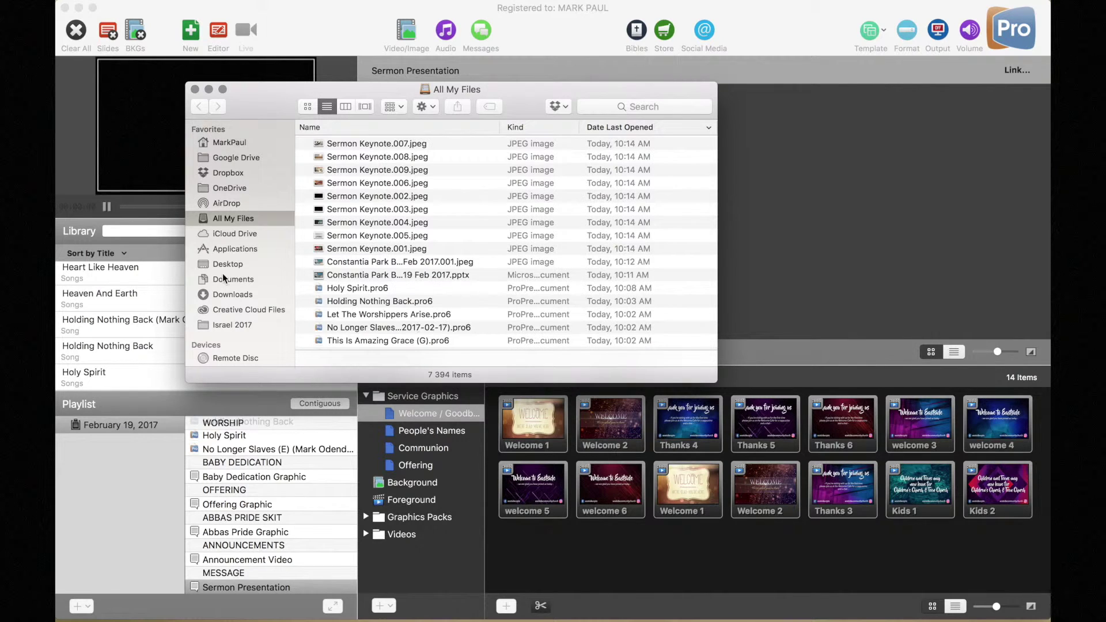
left_click(222, 257)
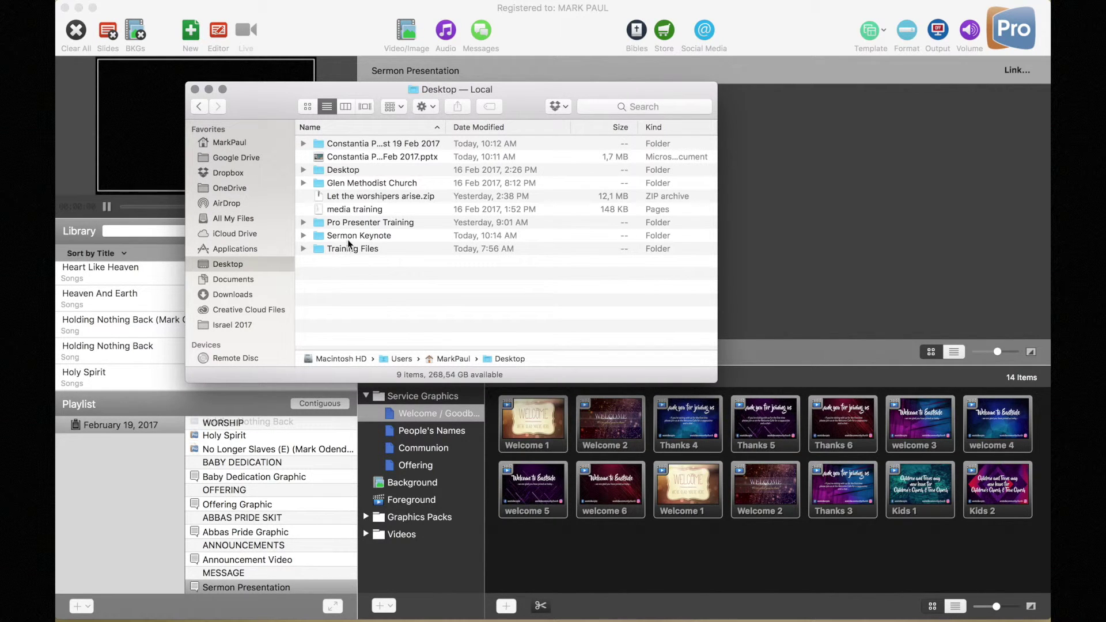
double_click(321, 235)
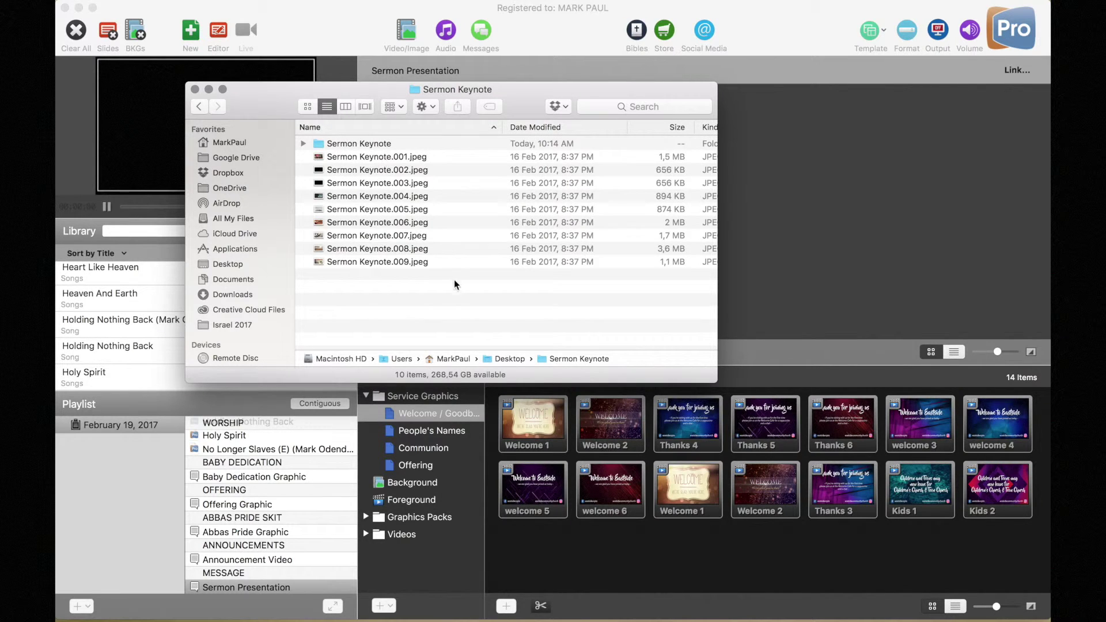
Select images Sermon Keynote.001.jpeg to Sermon Keynote.009.jpeg, move the Finder window aside and return to ProPresenter.
left_click_drag(454, 278, 404, 158)
left_click_drag(278, 102, 631, 98)
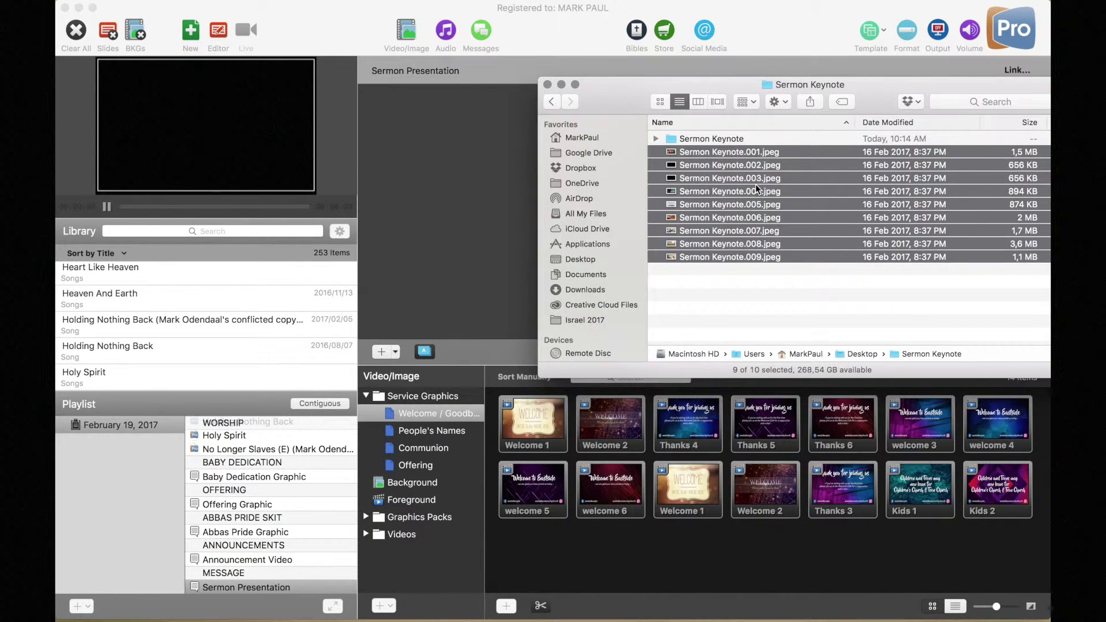
left_click(316, 36)
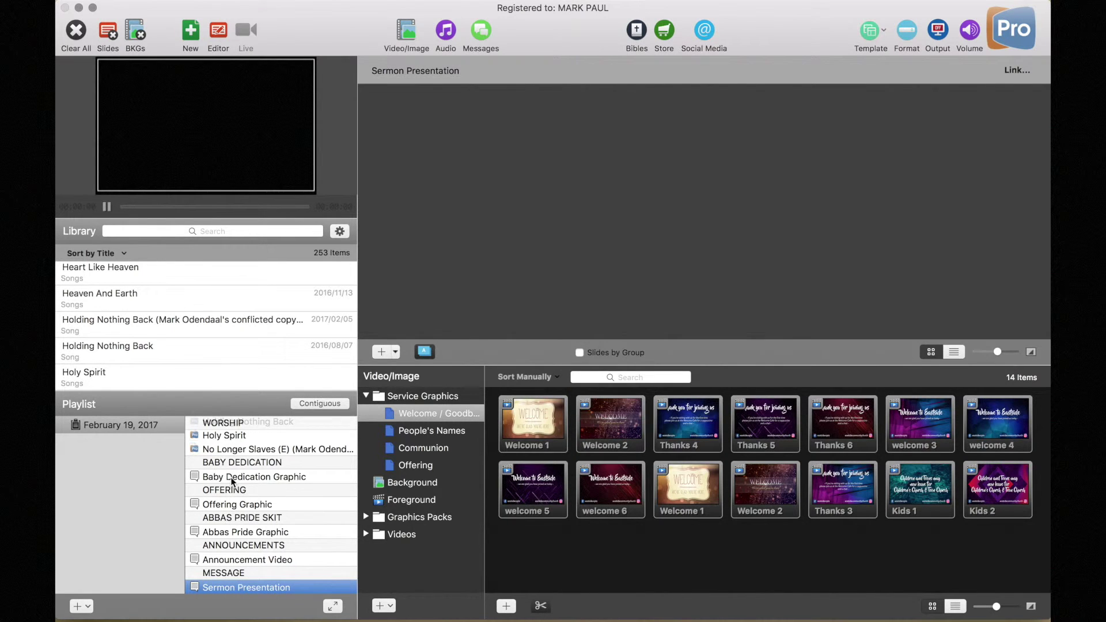
Create a new 1440 x 900 document named Sermon Presentation 2 in the Sermon Notes category.
left_click(190, 30)
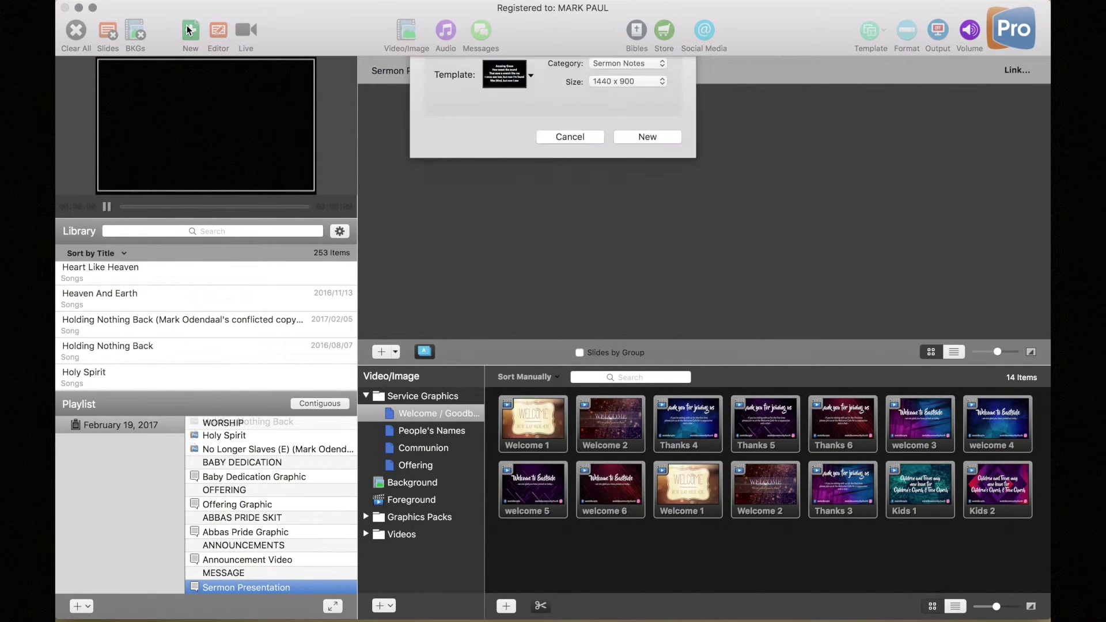
type("Sermon Presentation")
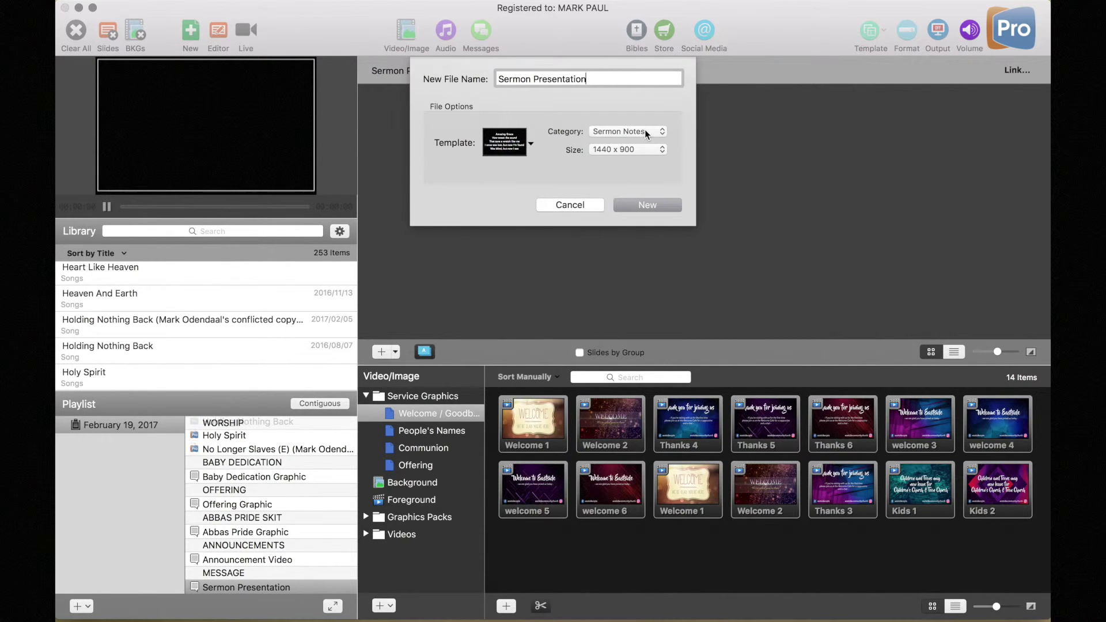
left_click(644, 131)
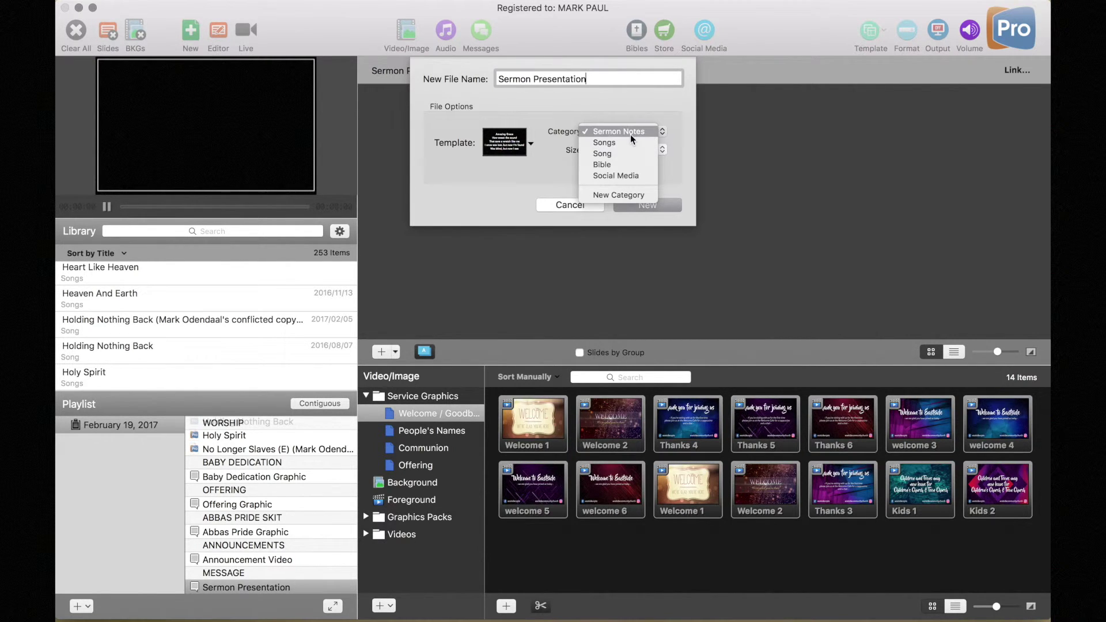
left_click(630, 133)
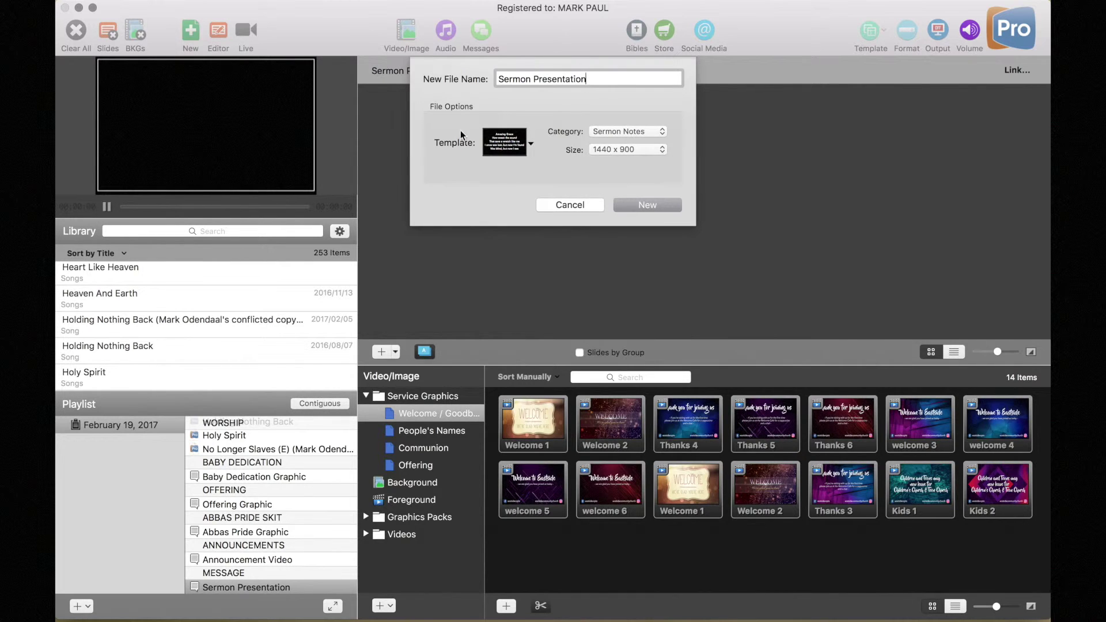
left_click(636, 200)
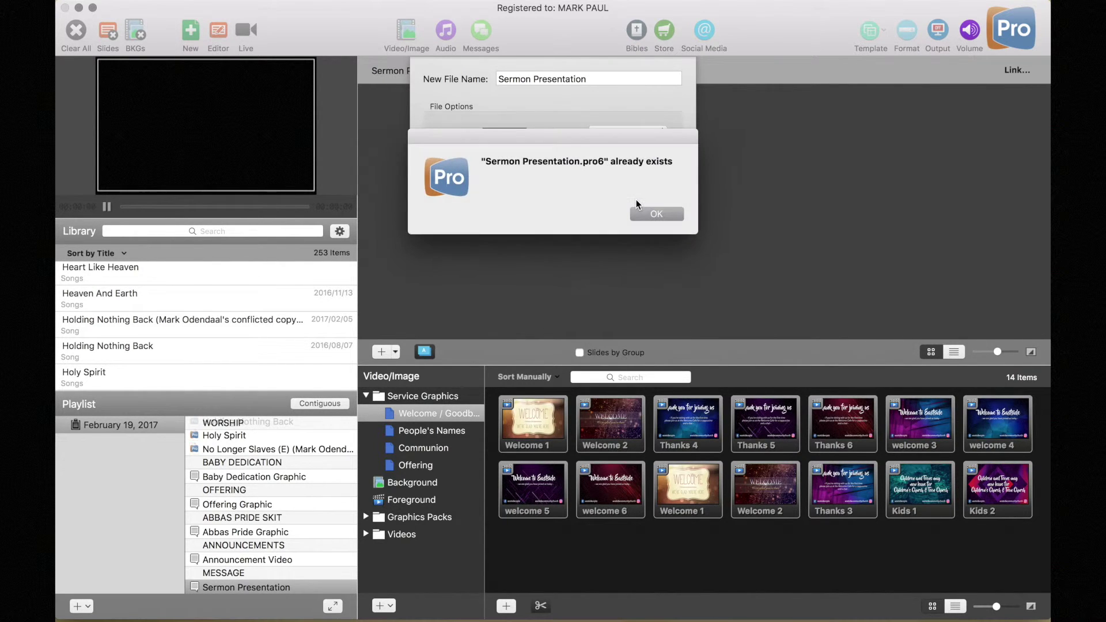
left_click(647, 214)
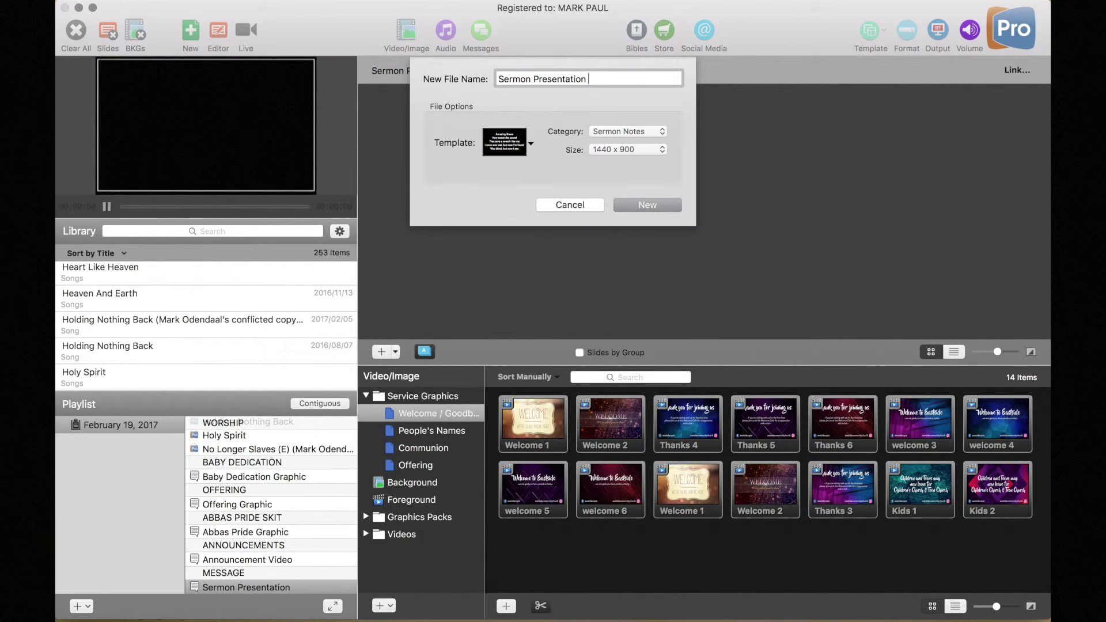
left_click(633, 205)
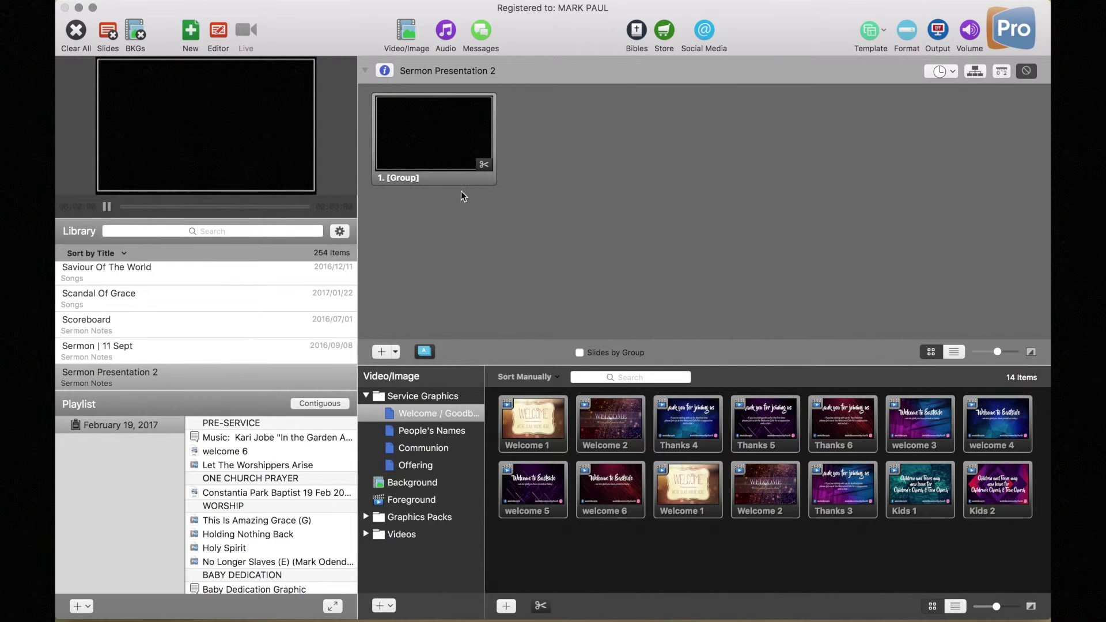
Insert the nine selected Sermon Keynote images after the first slide of Sermon Presentation 2, writing over all existing media copies.
left_click(173, 584)
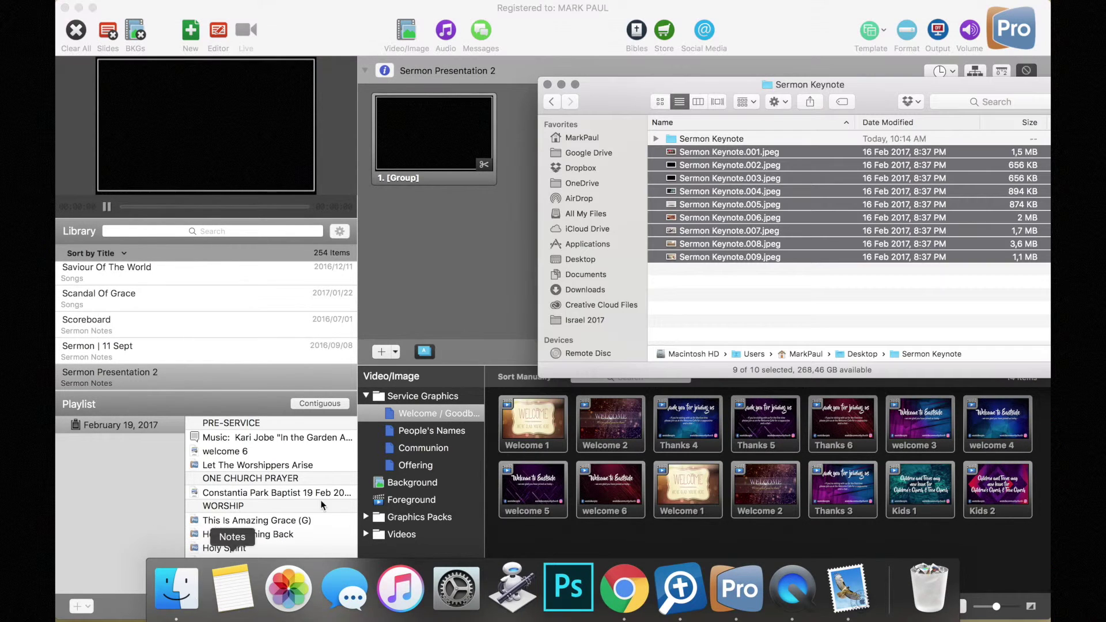
left_click_drag(625, 88, 429, 323)
left_click_drag(586, 521, 518, 133)
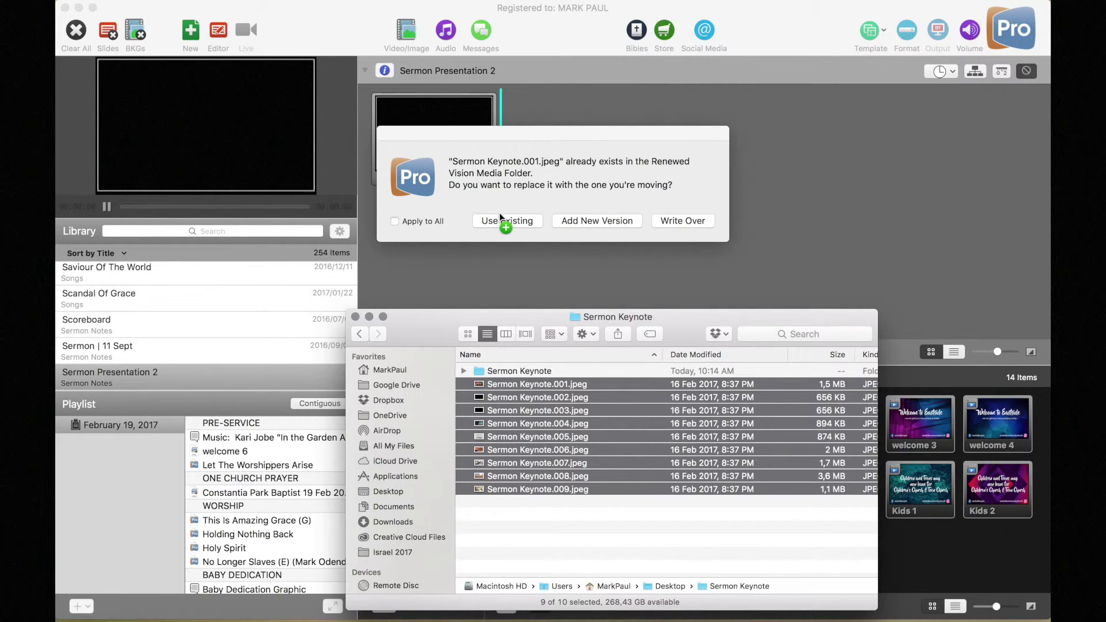
left_click(396, 219)
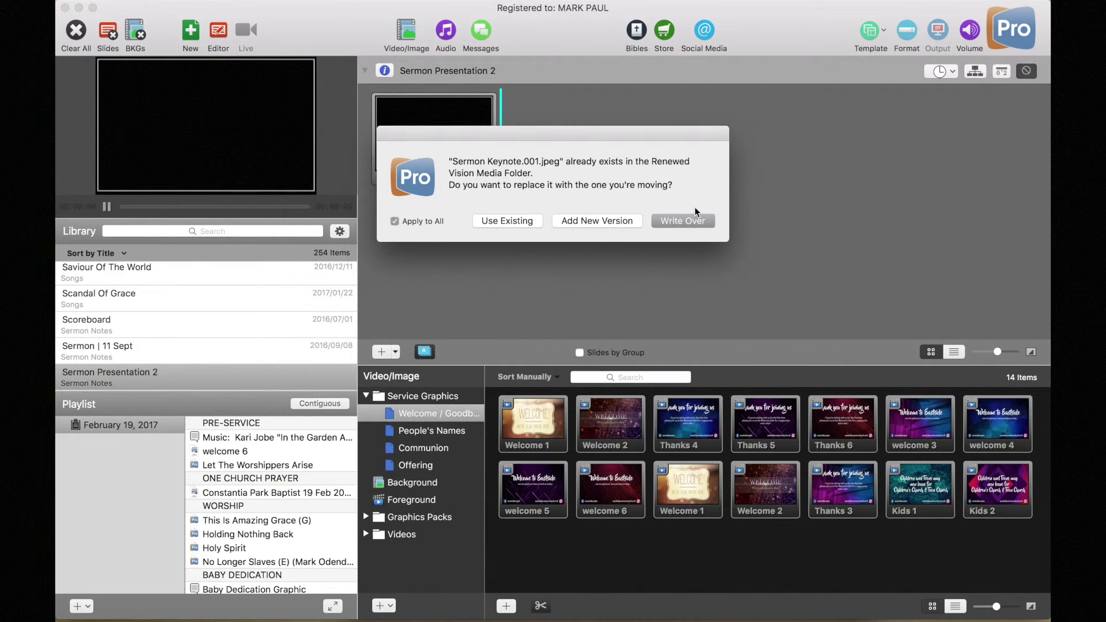
left_click(683, 220)
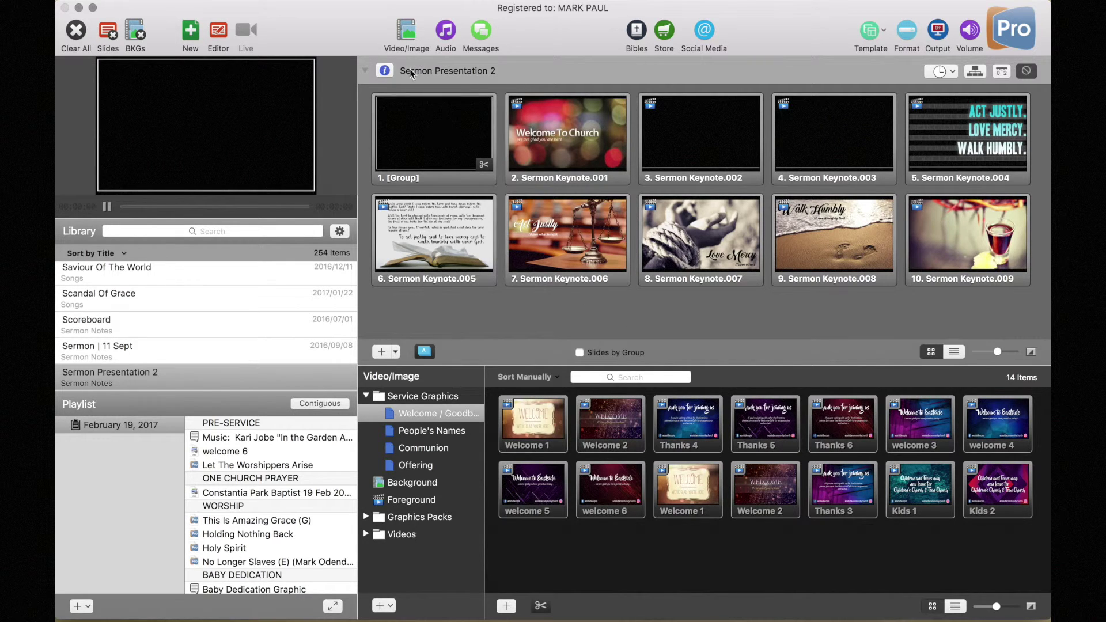
Show the slides of Sermon Presentation 2 on the output one after another, up to Sermon Keynote.006.
left_click(406, 126)
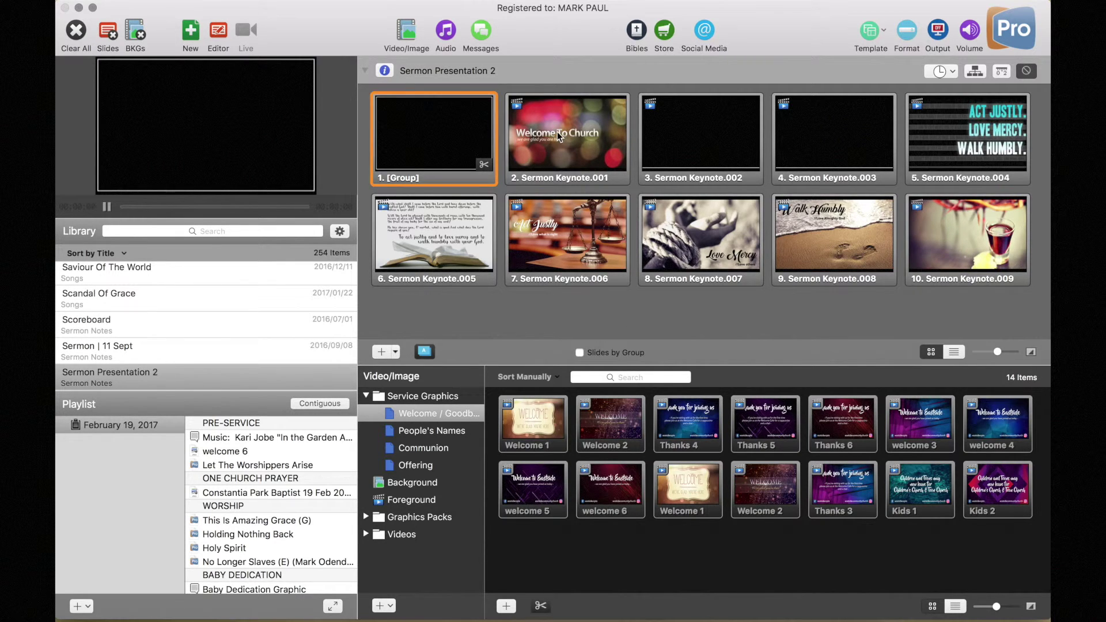
left_click(557, 132)
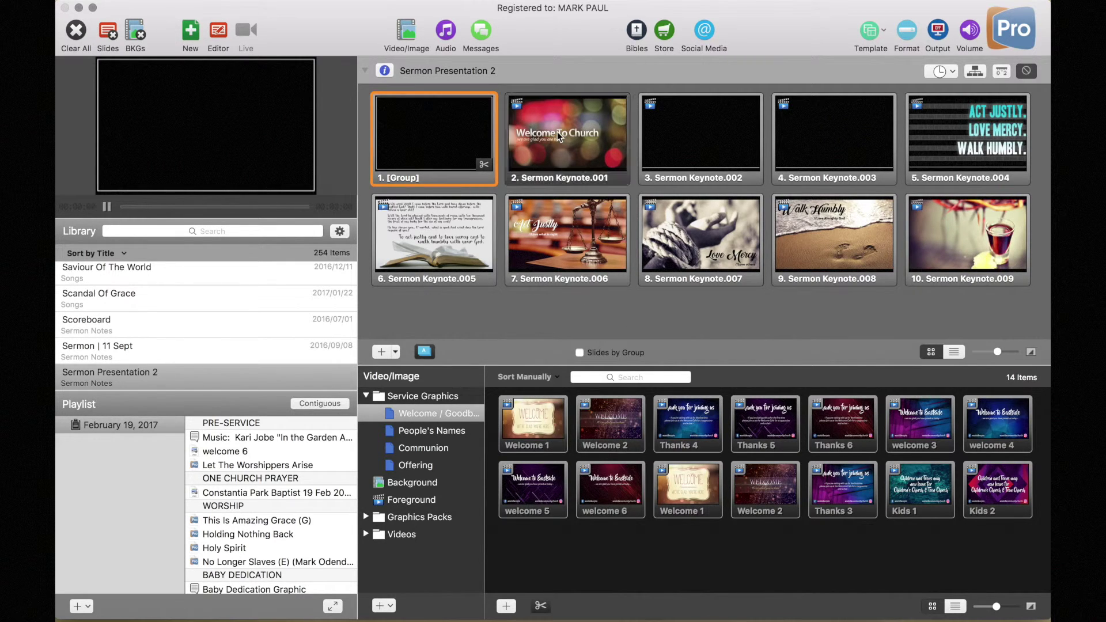
left_click(658, 143)
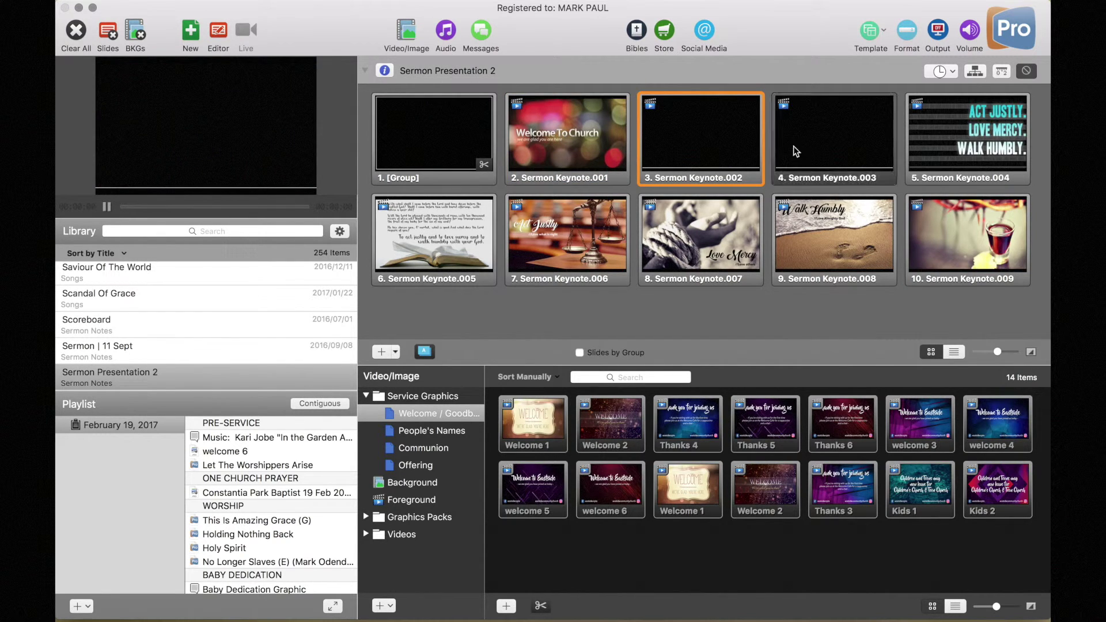
left_click(795, 150)
left_click(983, 144)
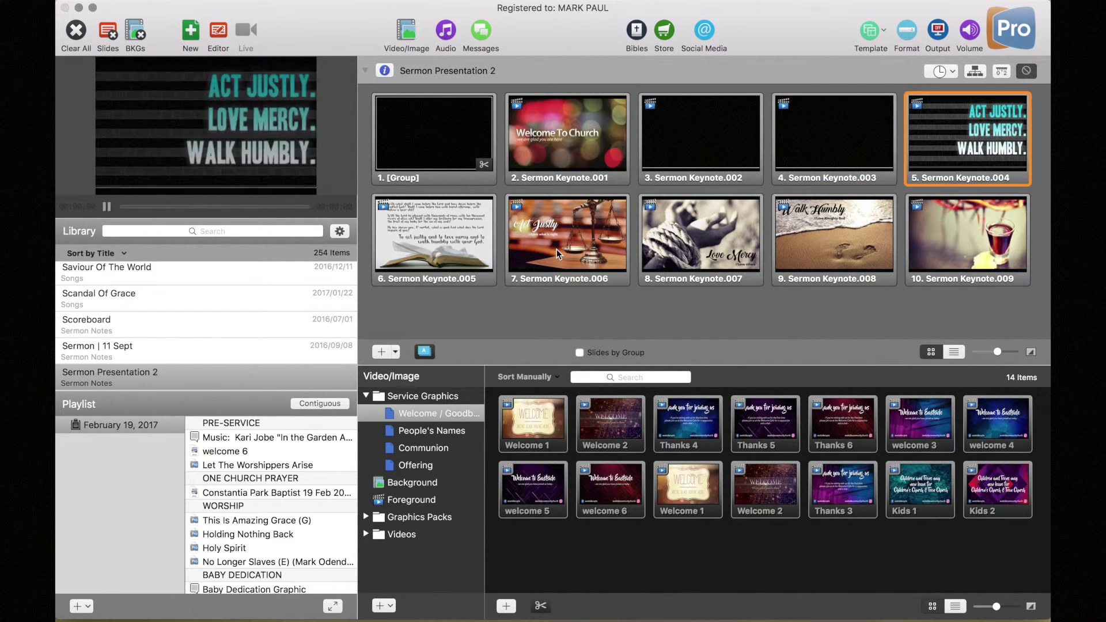
left_click(420, 220)
left_click(565, 233)
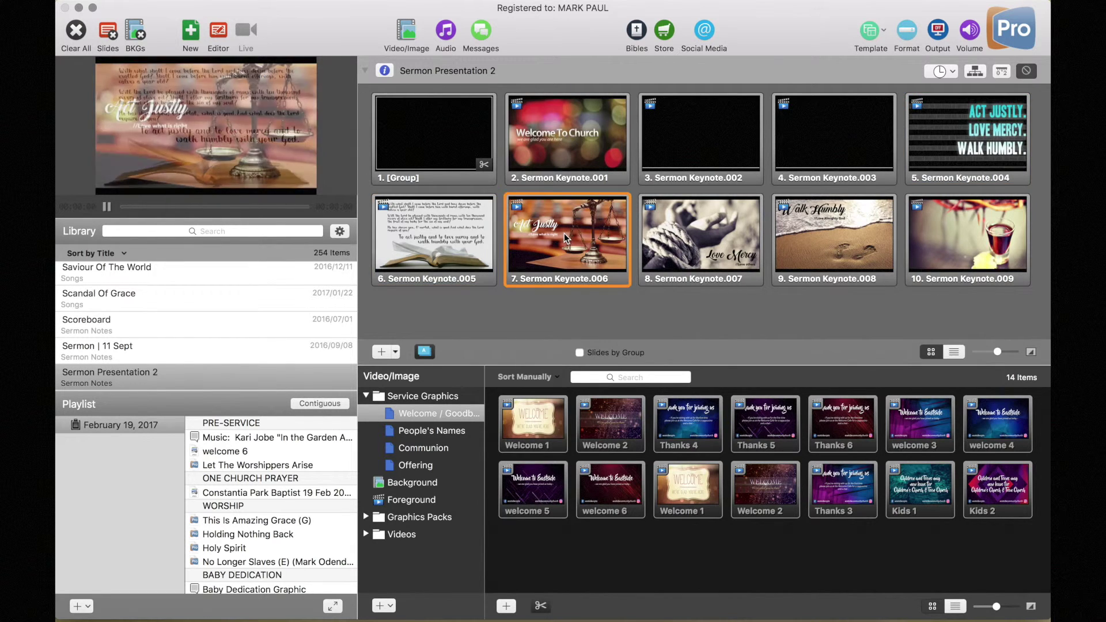
Link the Sermon Presentation placeholder under MESSAGE to the library document Sermon Presentation 2.
scroll(267, 553, "down", 5)
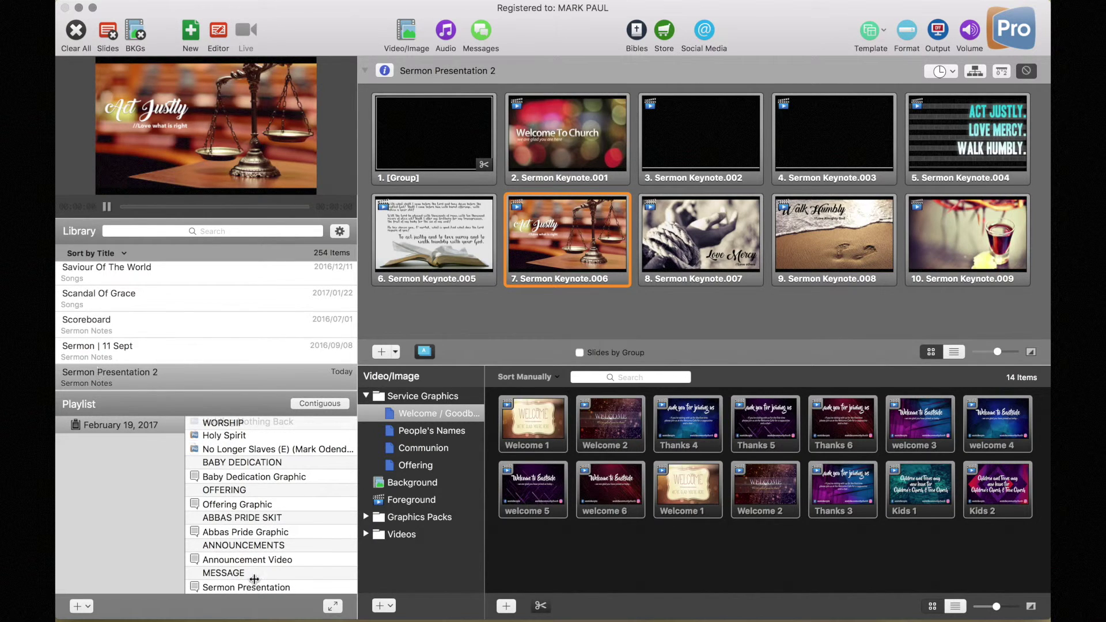
left_click(252, 588)
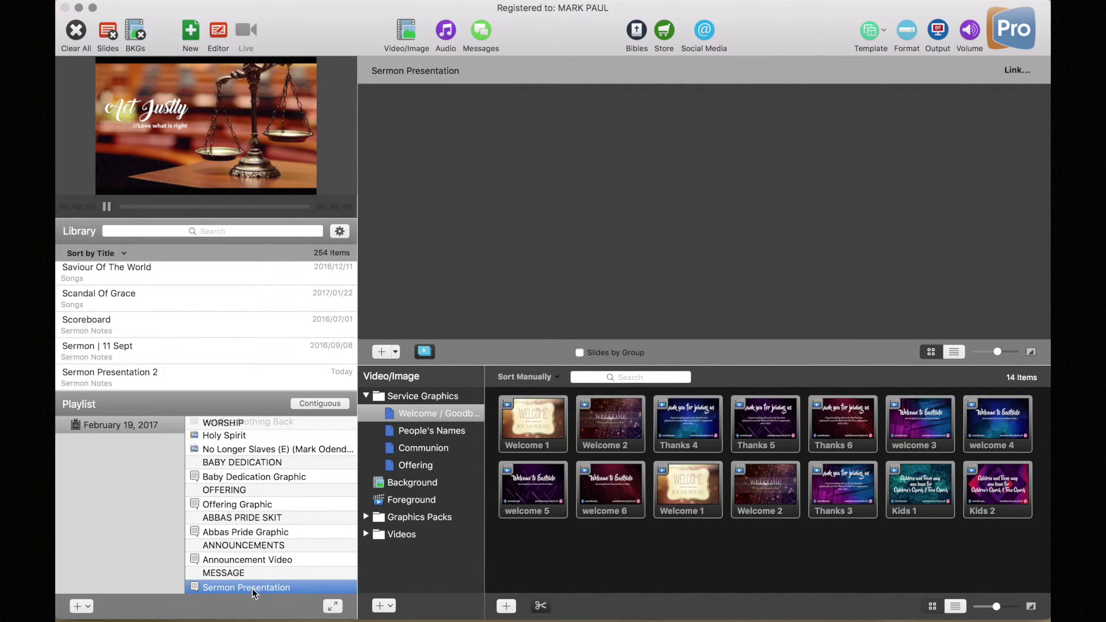
left_click(1015, 71)
left_click_drag(81, 380, 526, 158)
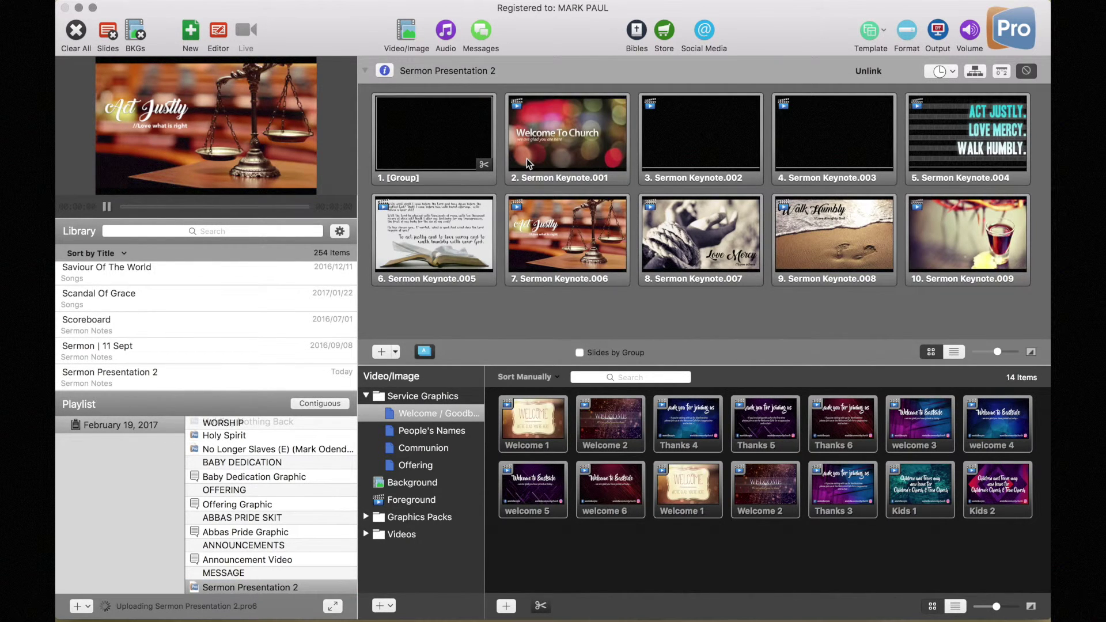
Check the Announcement Video placeholder and the linked Sermon Presentation 2 item, and review the playlist from end to start.
scroll(250, 552, "down", 2)
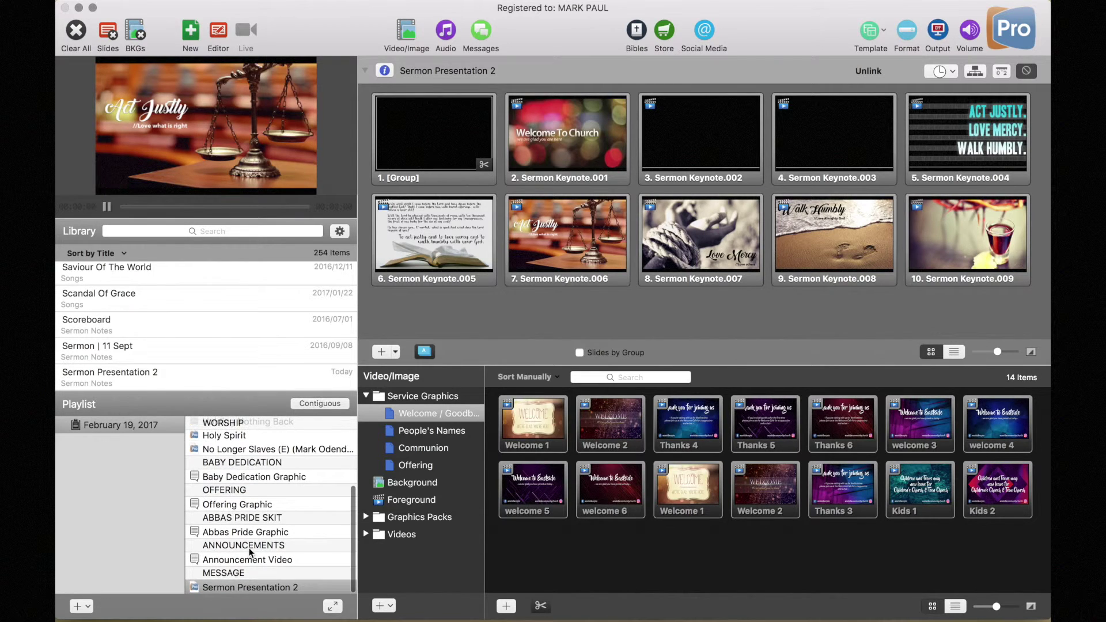
left_click(217, 560)
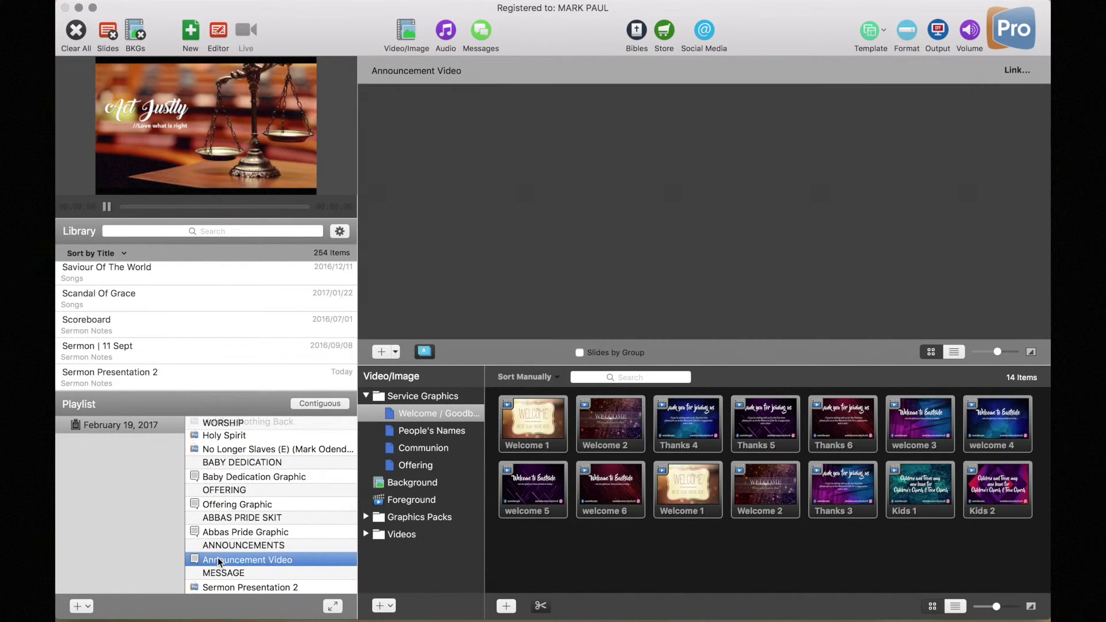
left_click(230, 589)
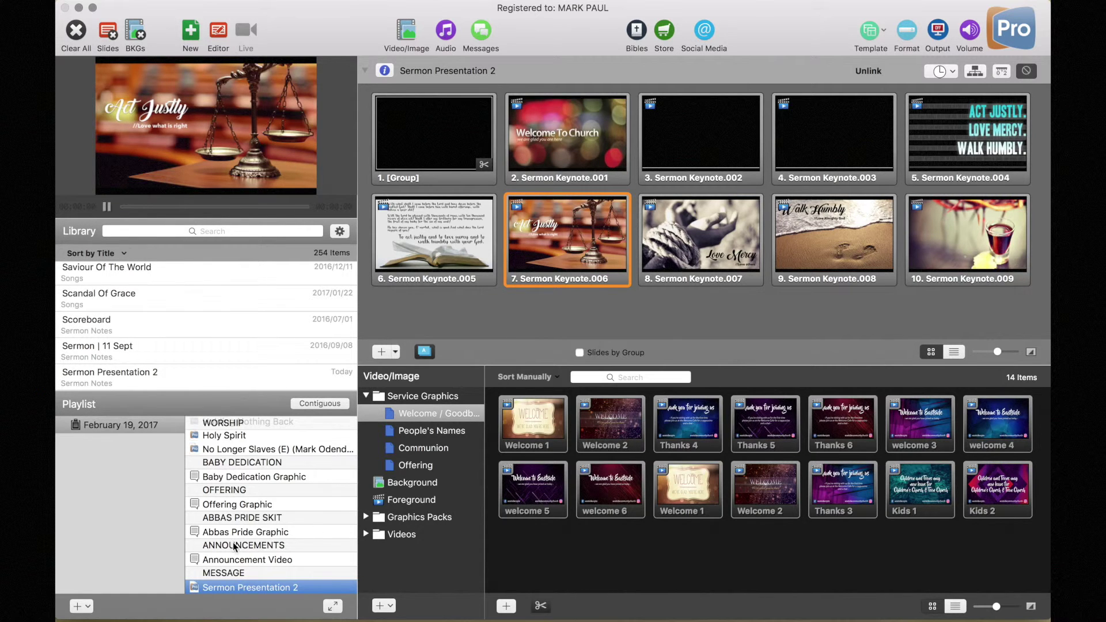
scroll(235, 546, "up", 3)
scroll(234, 546, "down", 3)
scroll(266, 545, "up", 3)
scroll(266, 544, "up", 2)
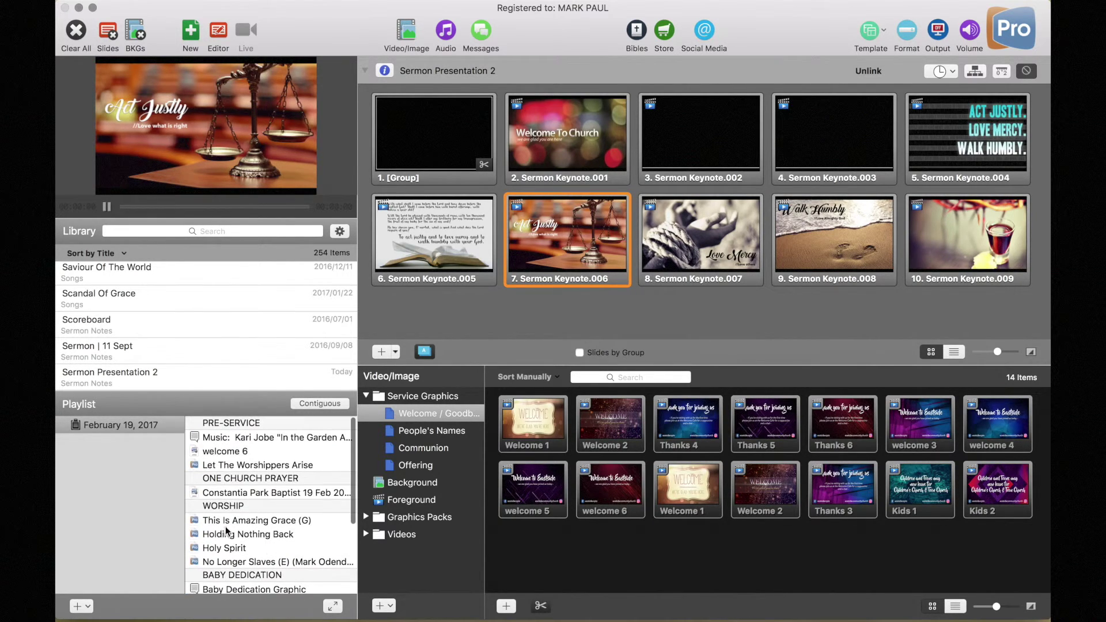
Look at the actions available for the February 19, 2017 playlist and view the song Let The Worshippers Arise.
mouse_move(144, 426)
right_click(144, 426)
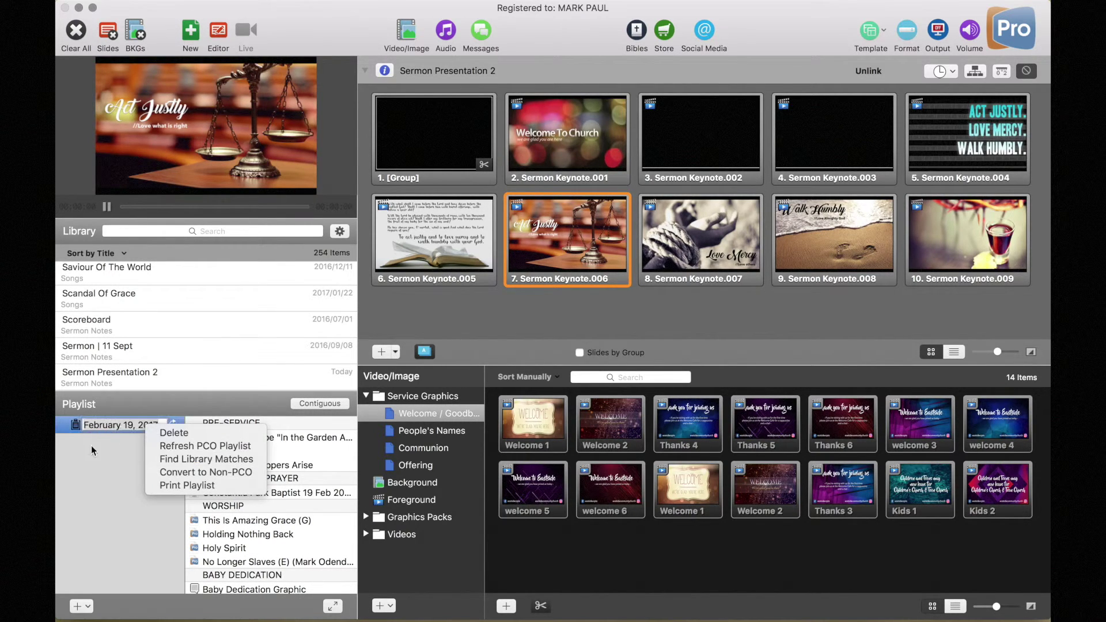
left_click(94, 495)
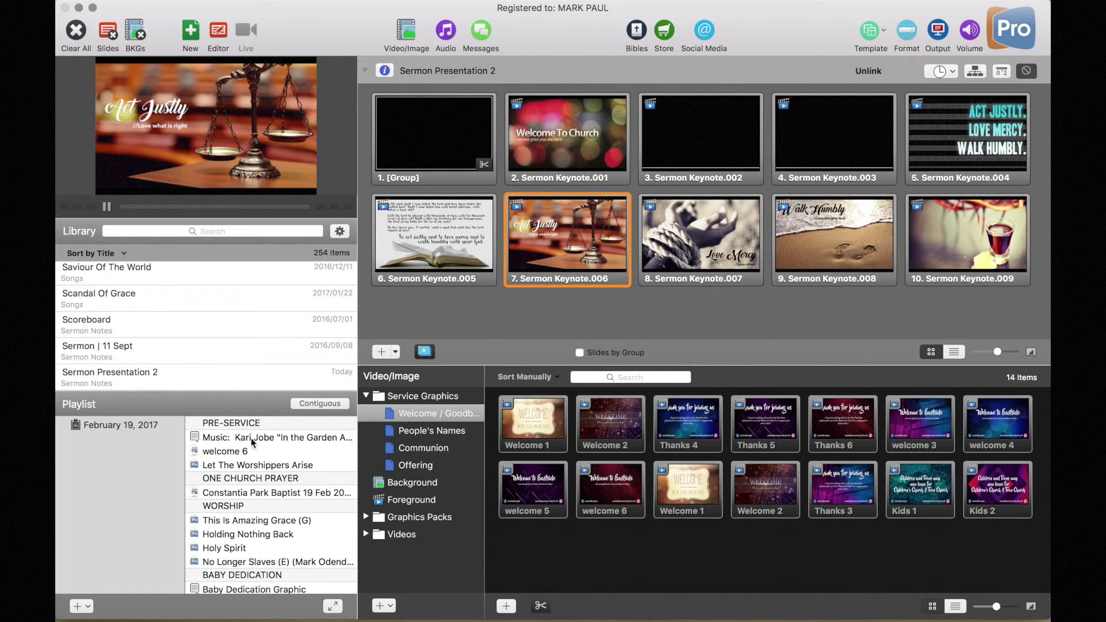
left_click(222, 461)
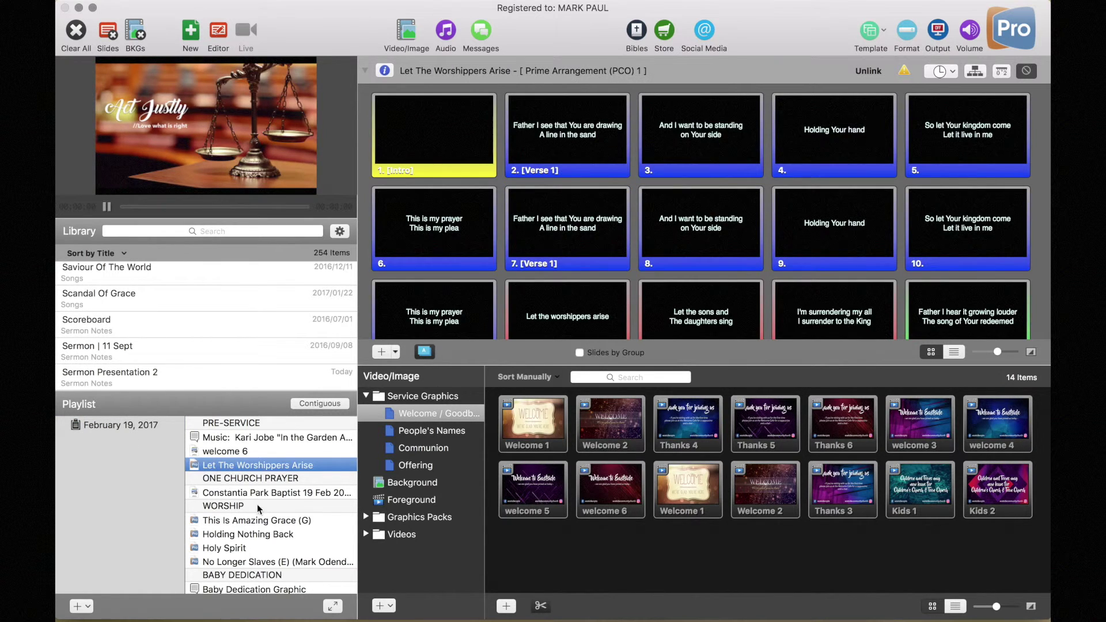
Open the Communion folder of the service graphics and look through the playlist for a place for a communion graphic.
scroll(263, 507, "down", 5)
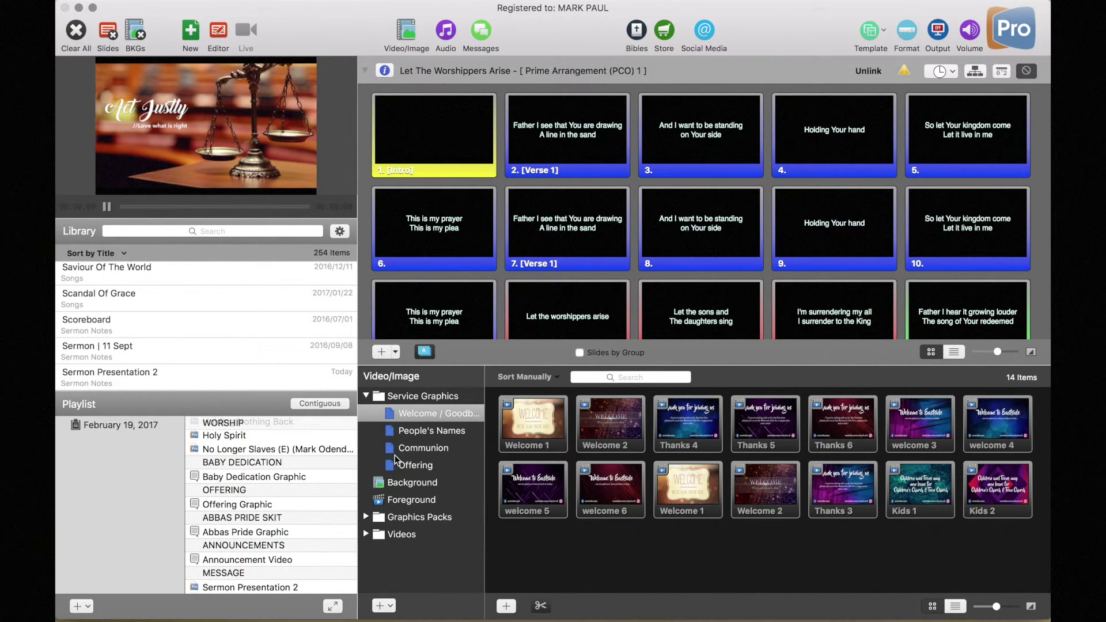
left_click(431, 442)
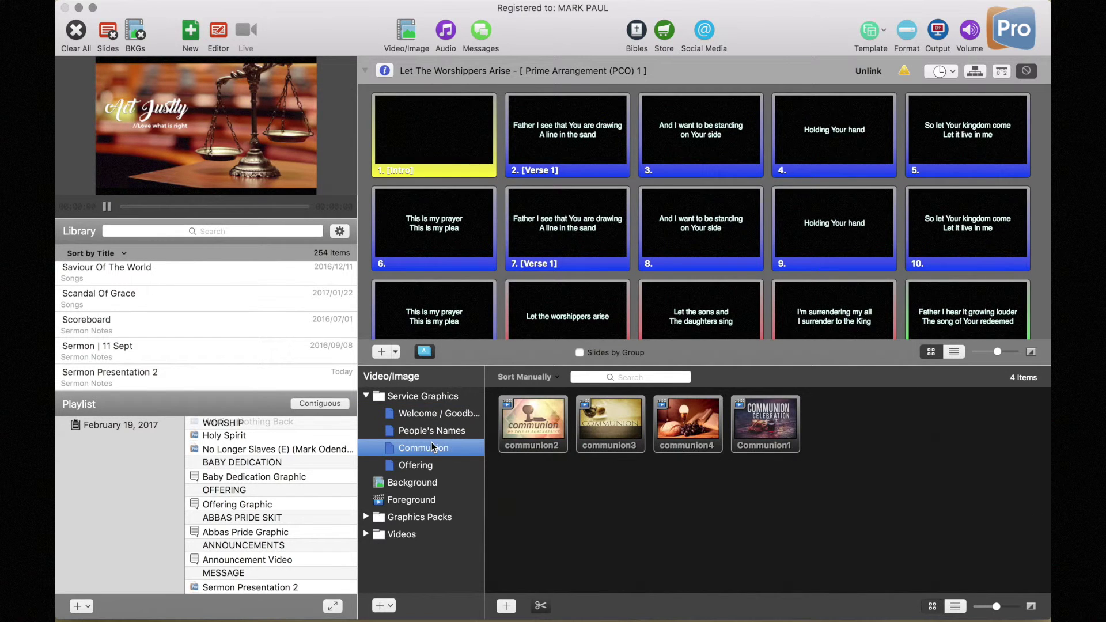
scroll(225, 506, "up", 5)
scroll(226, 508, "down", 5)
Try to add the communion2 graphic to the February 19, 2017 playlist while it is still a PCO playlist.
left_click_drag(558, 428, 281, 517)
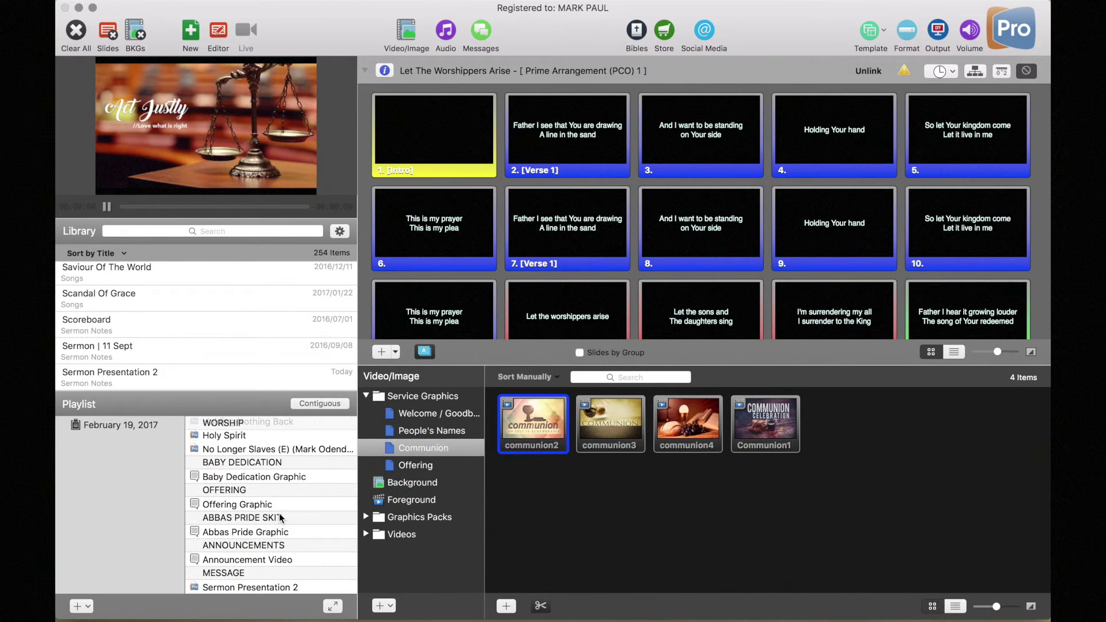
left_click_drag(518, 427, 304, 480)
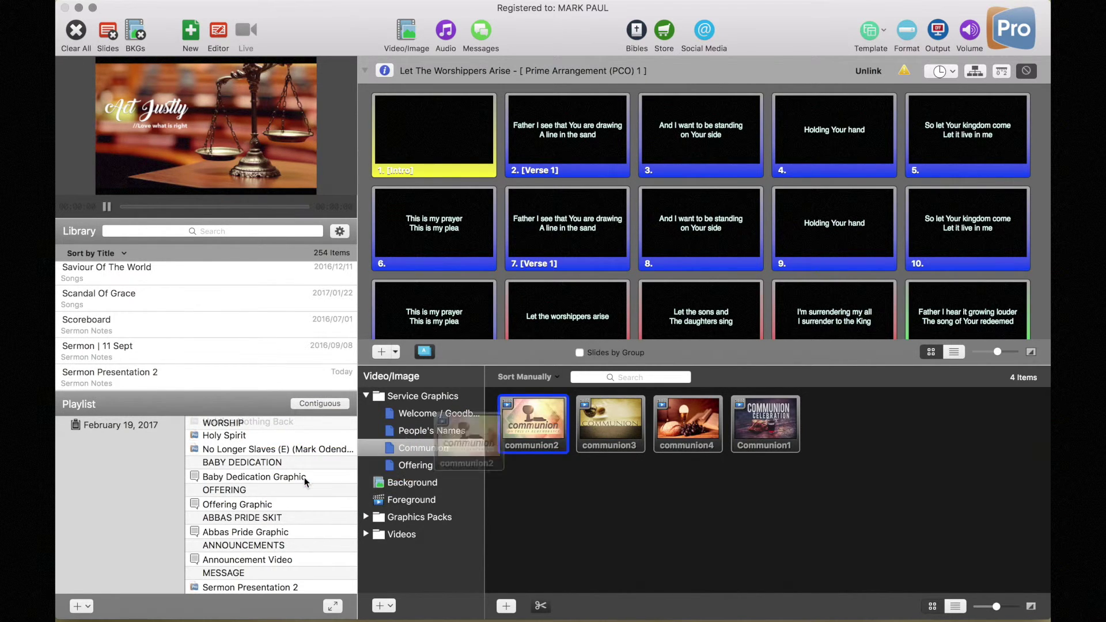
Convert the February 19, 2017 playlist to non-PCO and add the communion2 graphic between Holding Nothing Back and Holy Spirit.
right_click(133, 430)
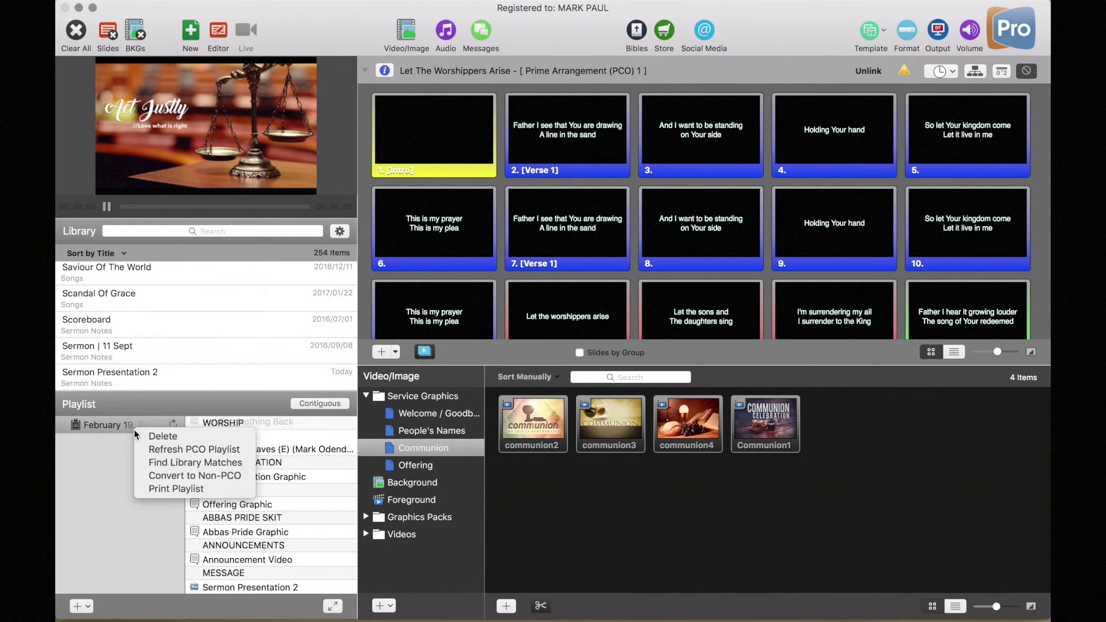
left_click(171, 476)
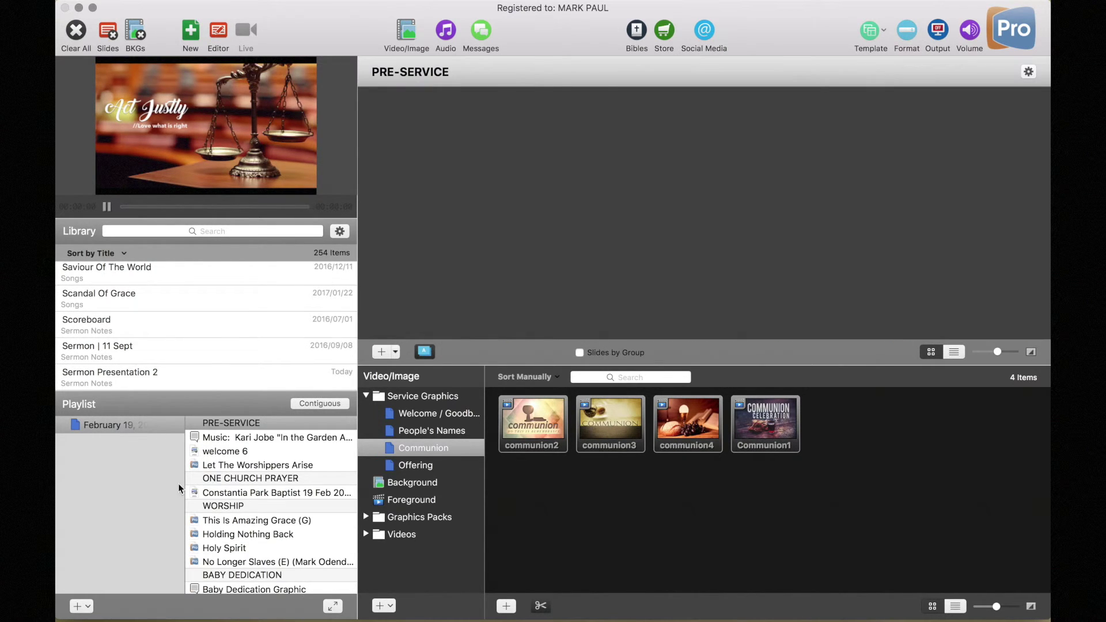
left_click_drag(547, 420, 230, 537)
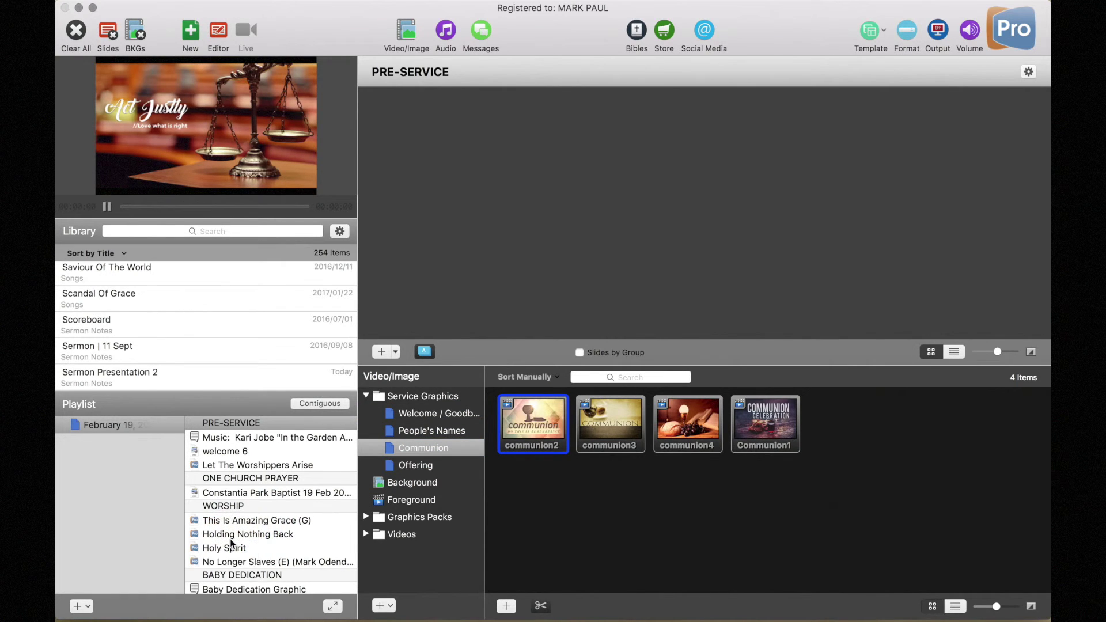
left_click(212, 551)
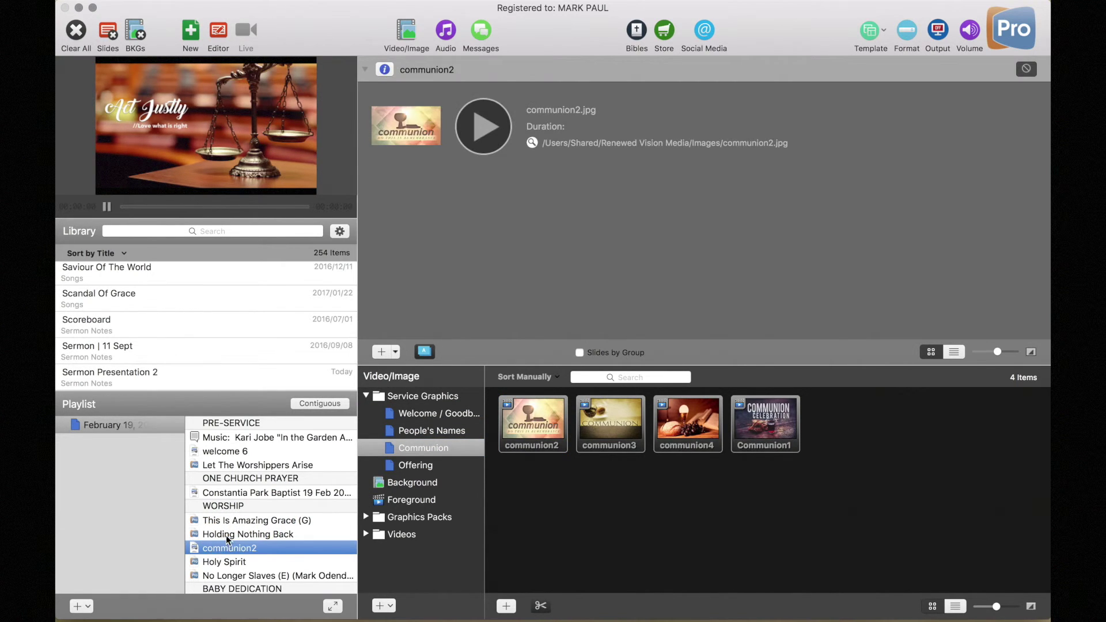
View the song Holding Nothing Back, and show the communion2 graphic on the output.
left_click(226, 534)
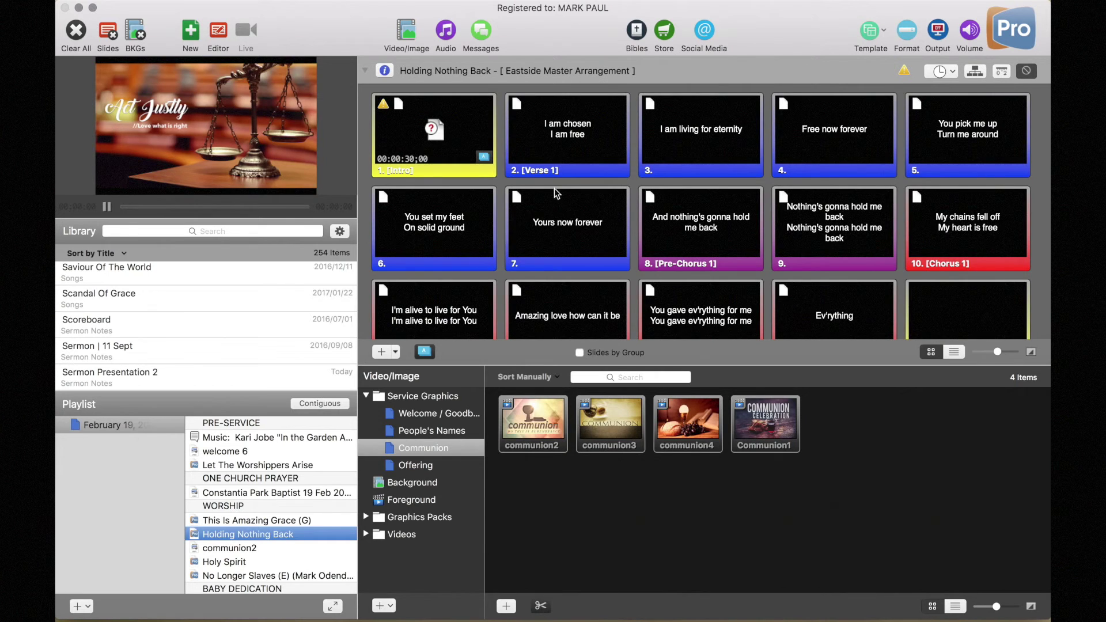
left_click(230, 547)
left_click(479, 118)
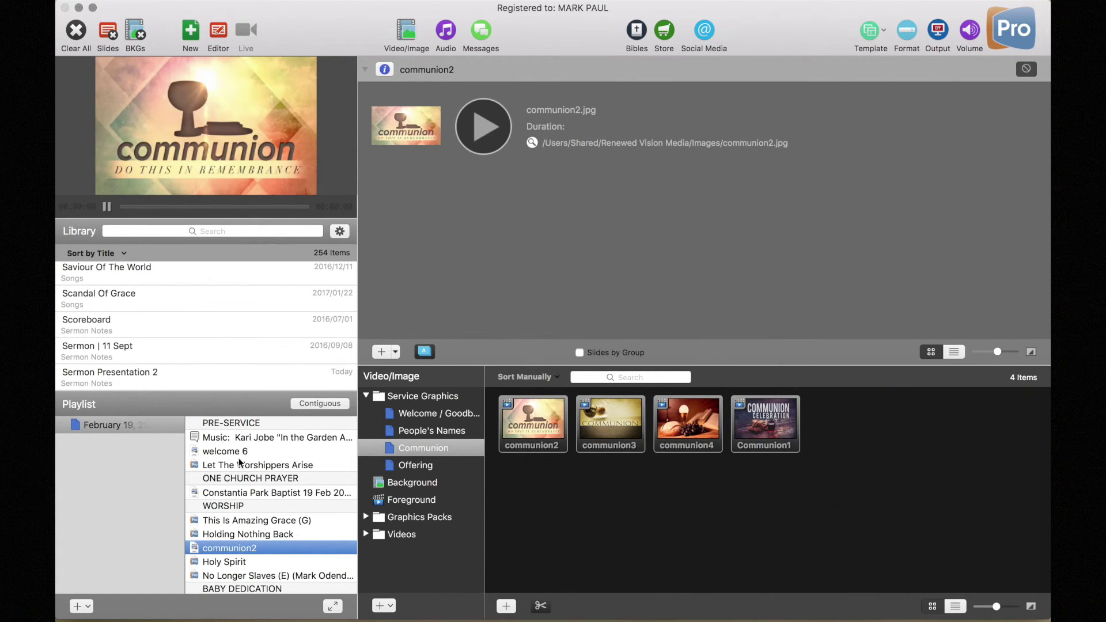
left_click(157, 424)
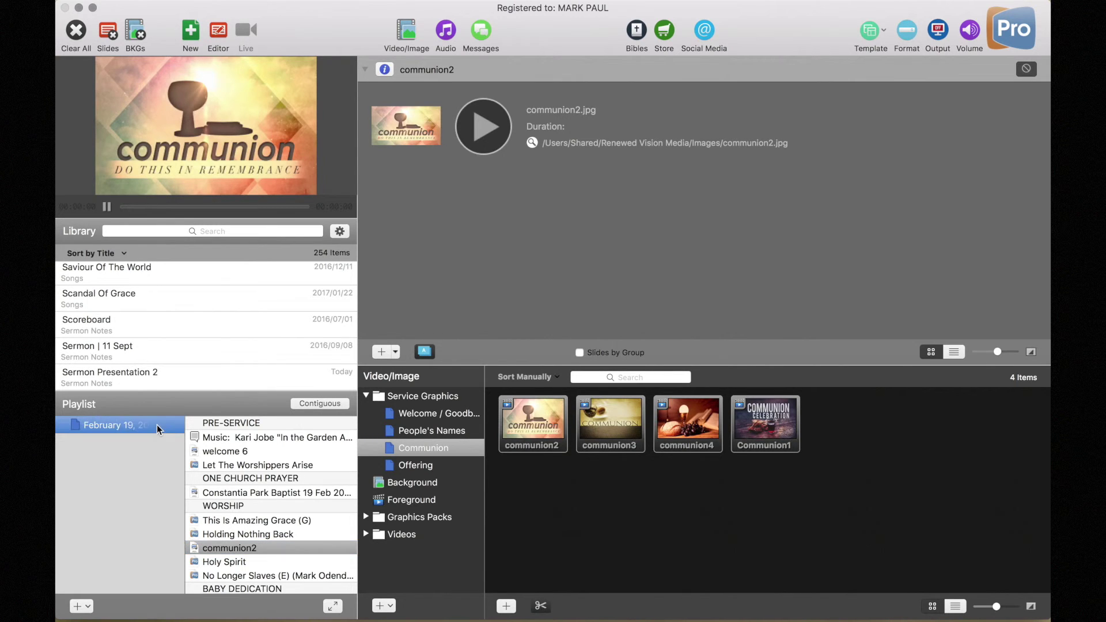
left_click(167, 448)
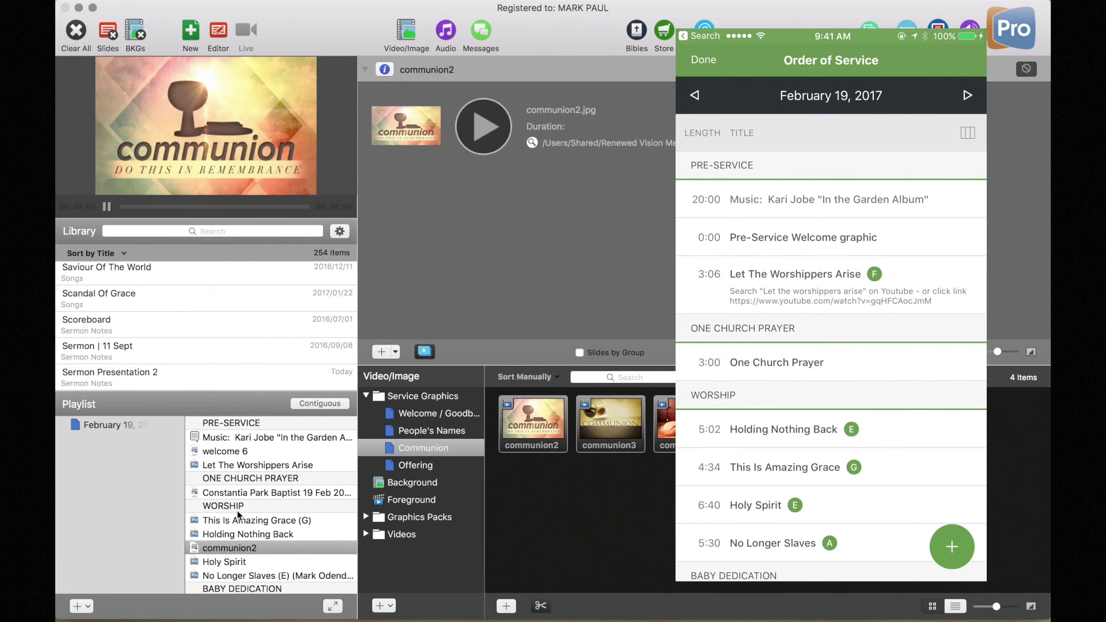
Try to move This Is Amazing Grace (G) below Holding Nothing Back in the WORSHIP section.
left_click(226, 521)
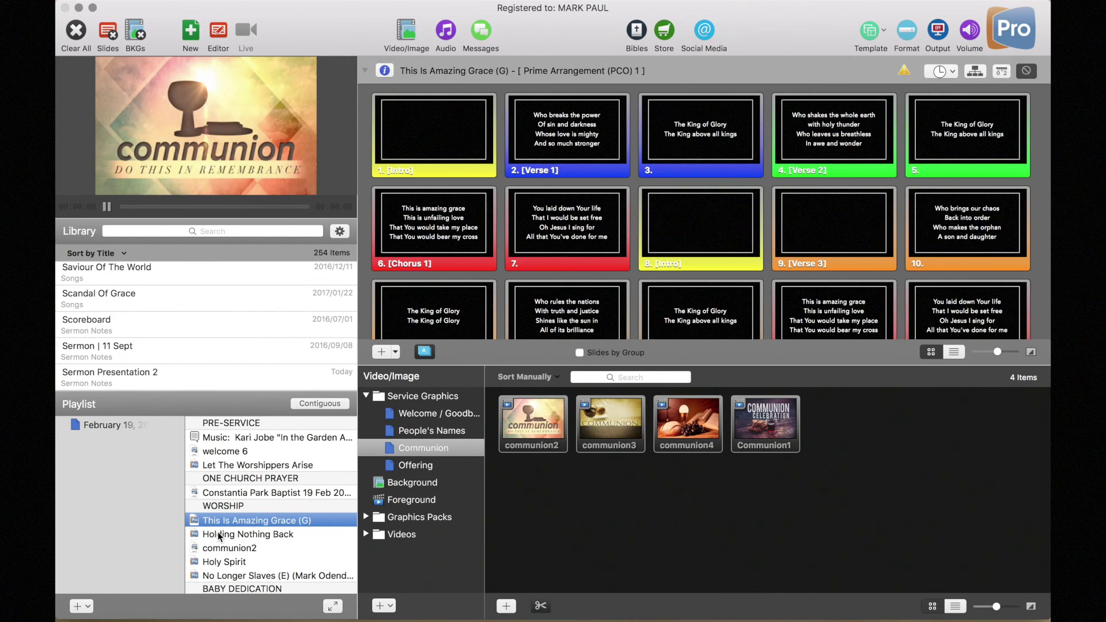
mouse_move(233, 521)
left_mouse_down()
mouse_move(241, 522)
mouse_move(233, 542)
left_mouse_up()
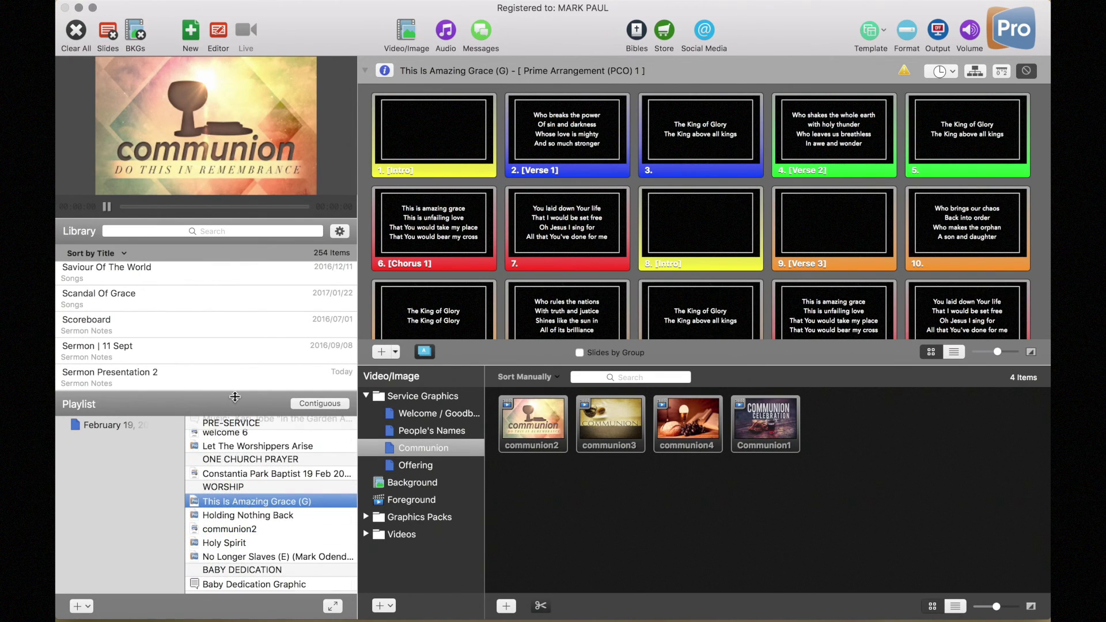
Review the whole playlist from PRE-SERVICE to the MESSAGE section, including the remaining graphic and video placeholders.
scroll(239, 447, "up", 2)
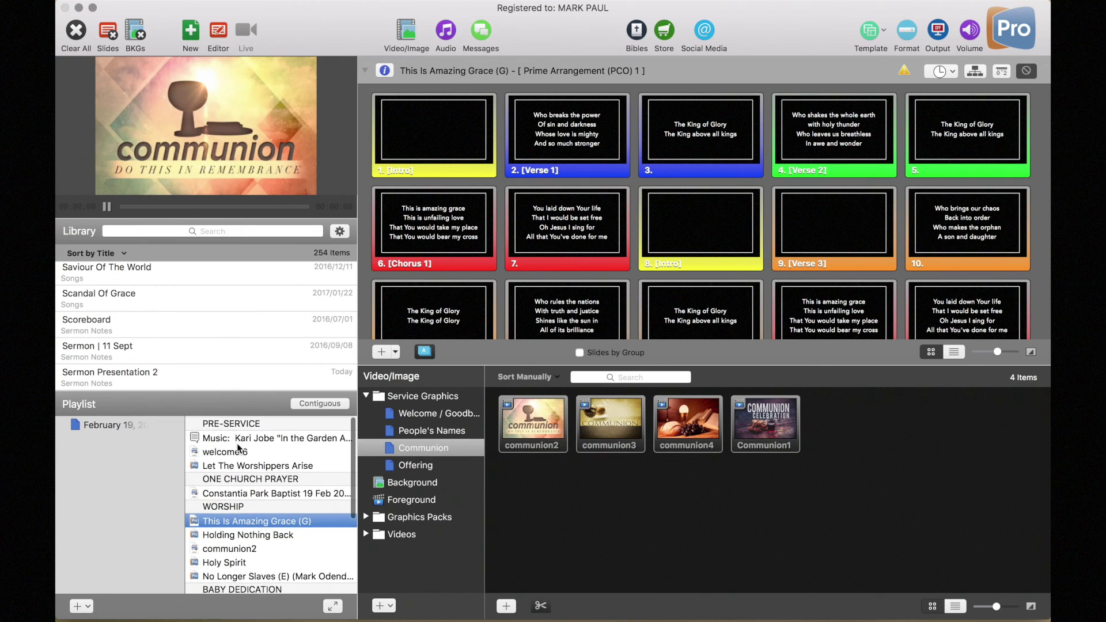
scroll(238, 447, "down", 6)
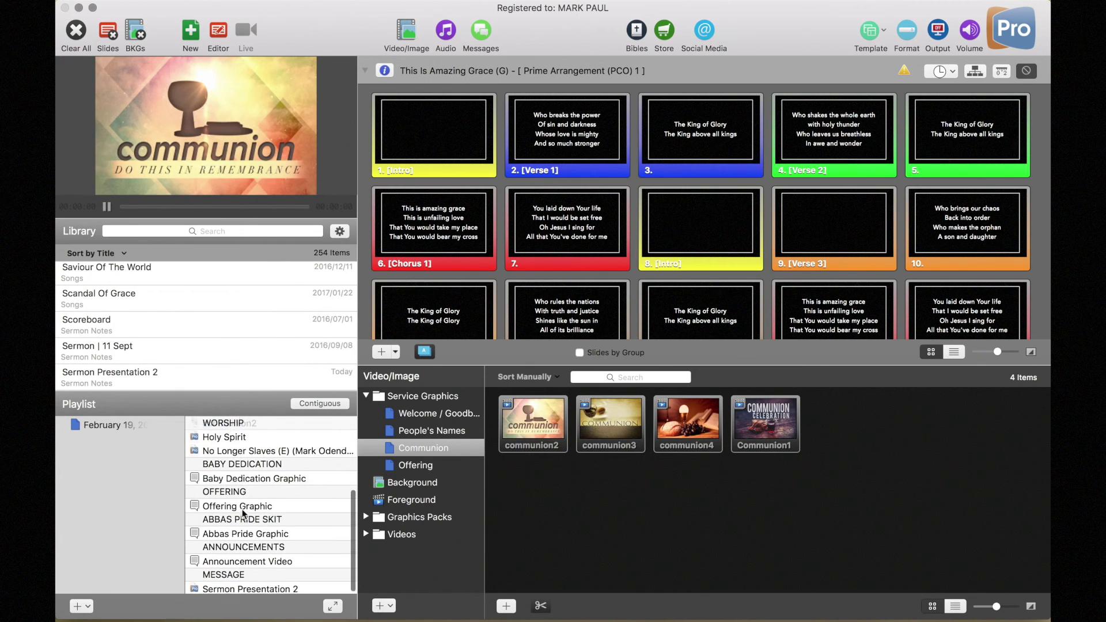
scroll(239, 455, "up", 5)
scroll(253, 518, "down", 3)
scroll(258, 542, "down", 1)
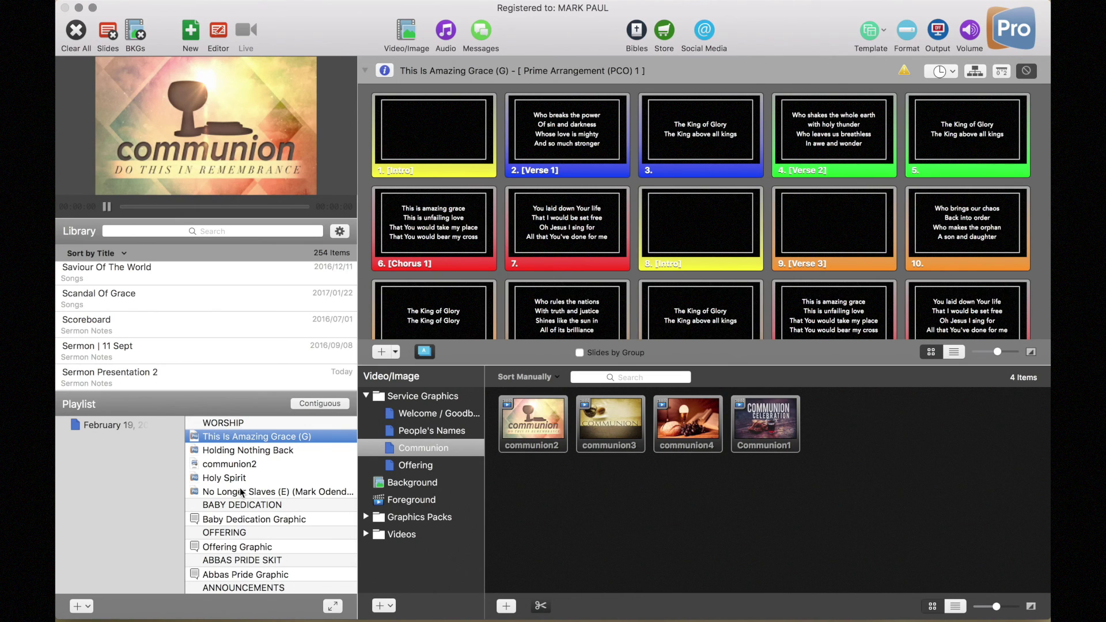
scroll(241, 491, "down", 1)
scroll(245, 553, "down", 1)
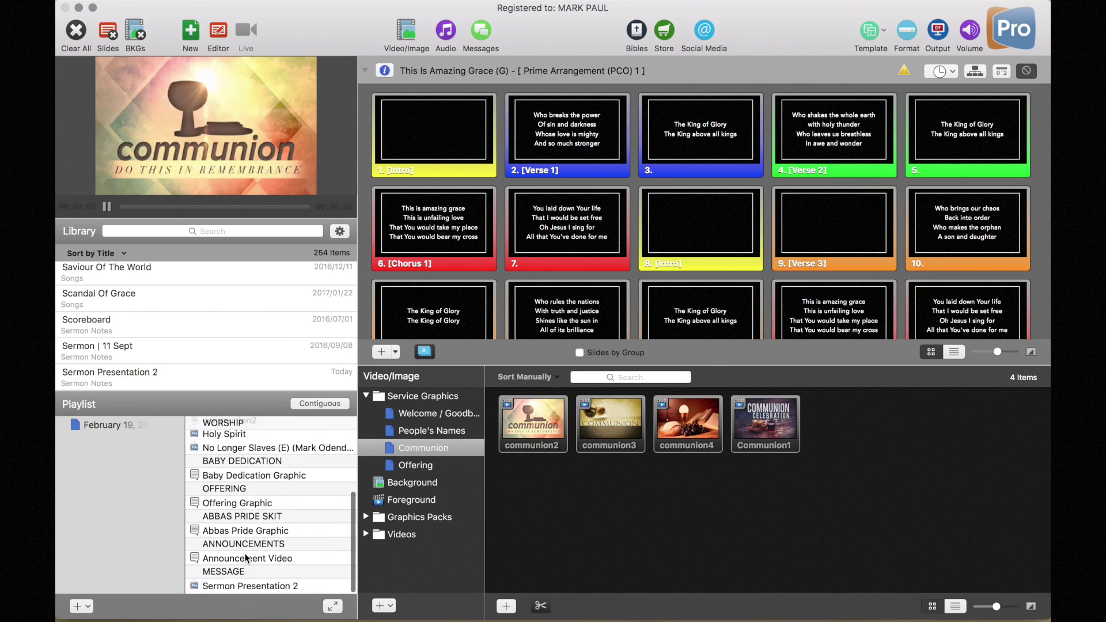
left_click(224, 571)
scroll(254, 547, "up", 1)
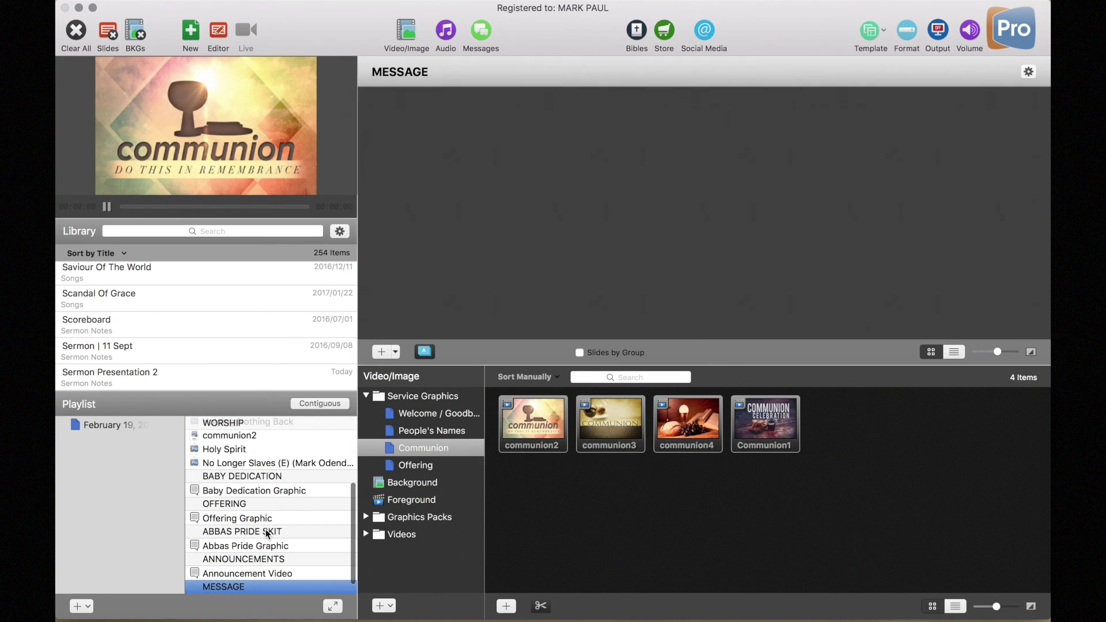